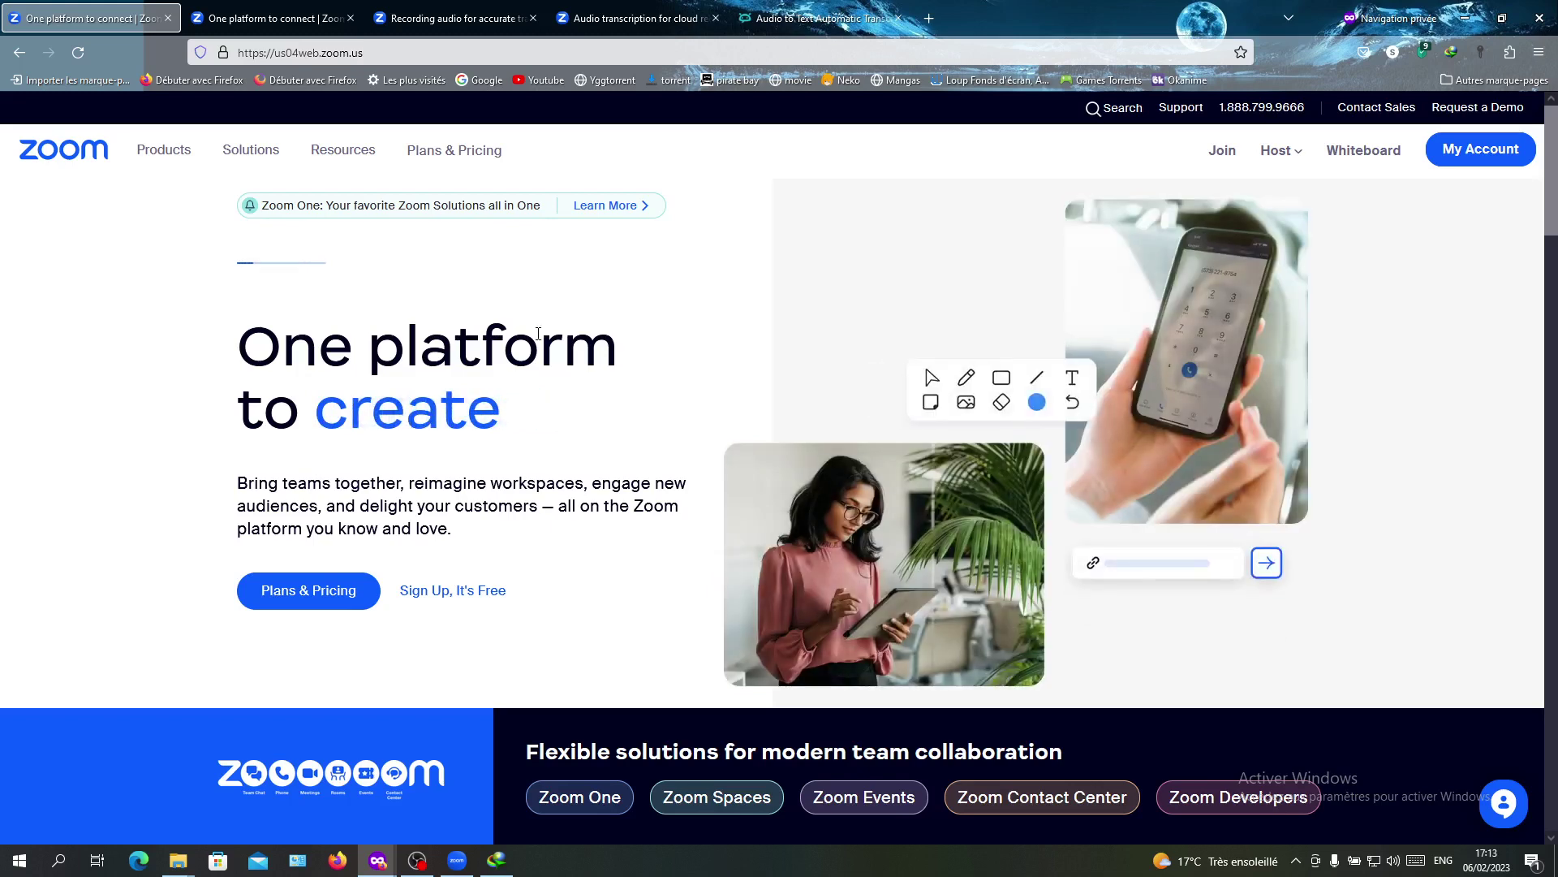
Step: Check Zoom's pricing and plans, and open the Recordings page of the signed-in account
click(494, 154)
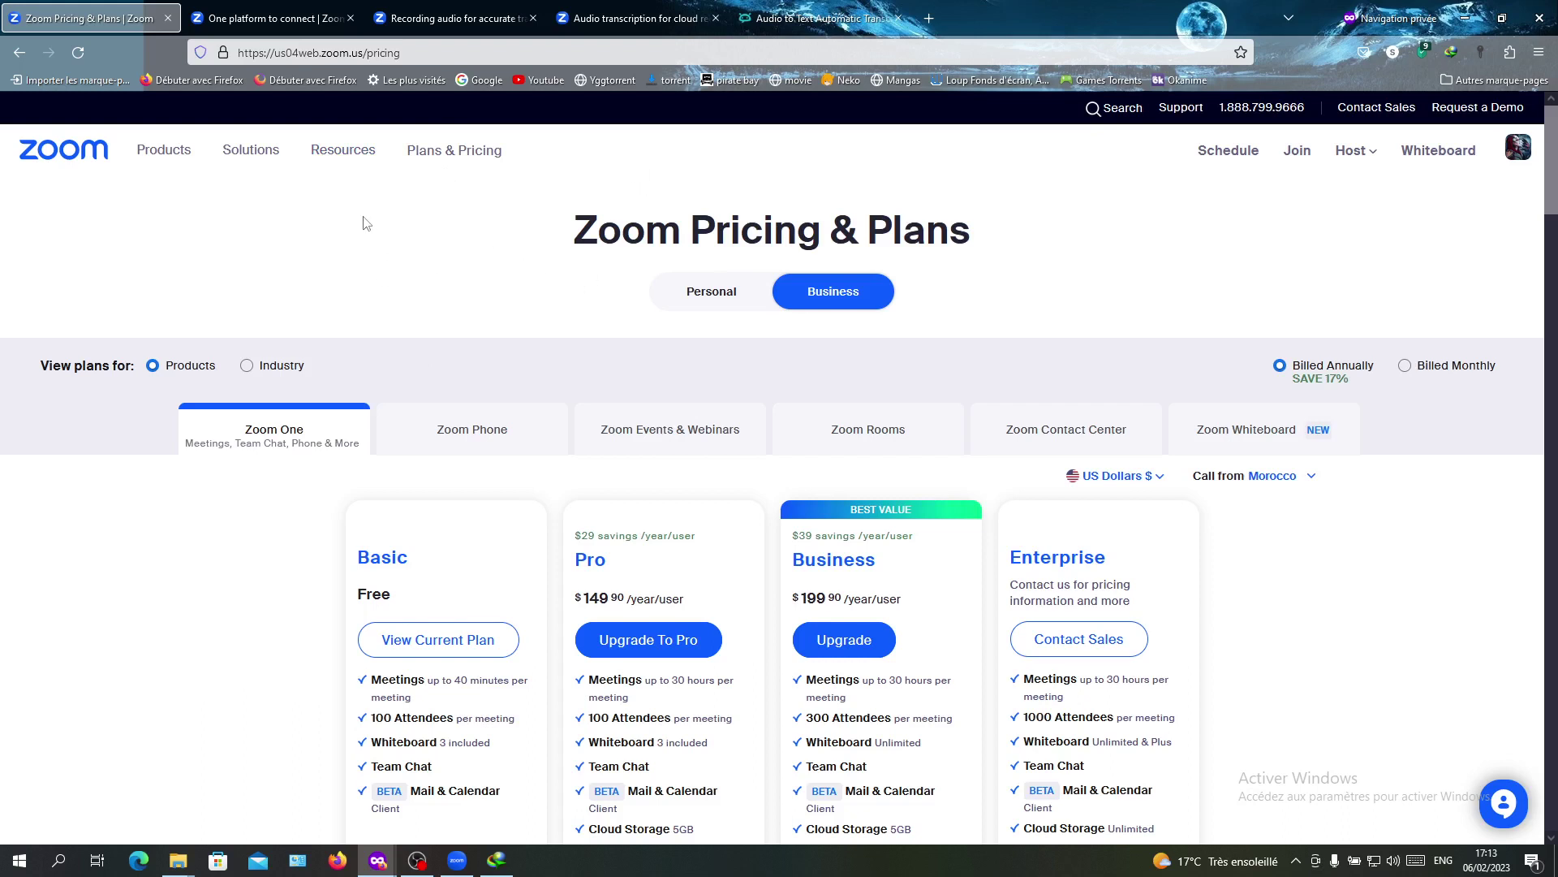
click(46, 159)
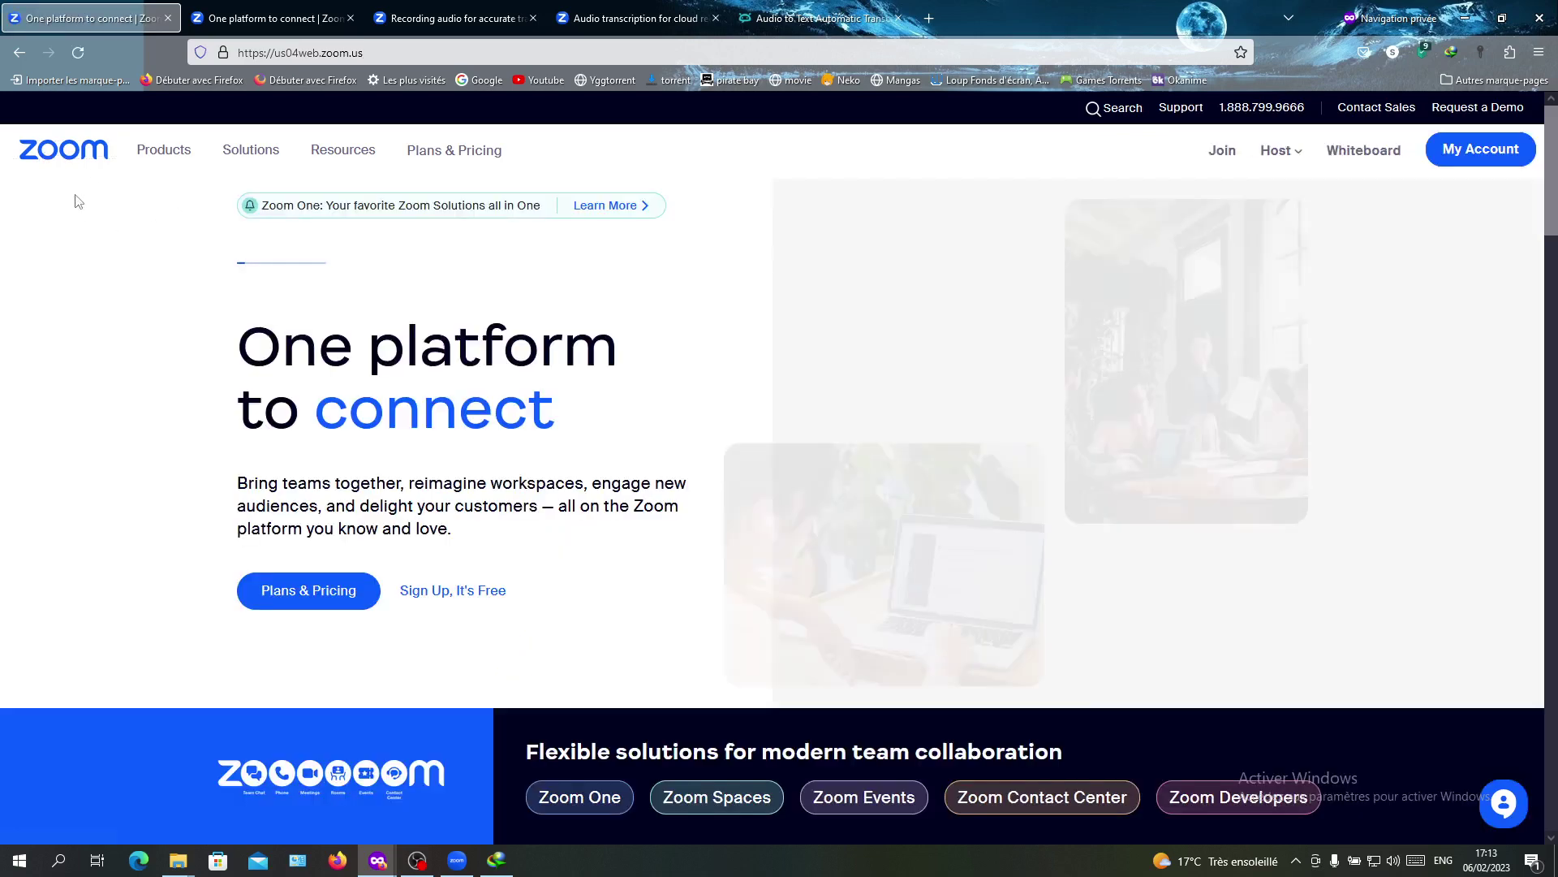
click(1506, 163)
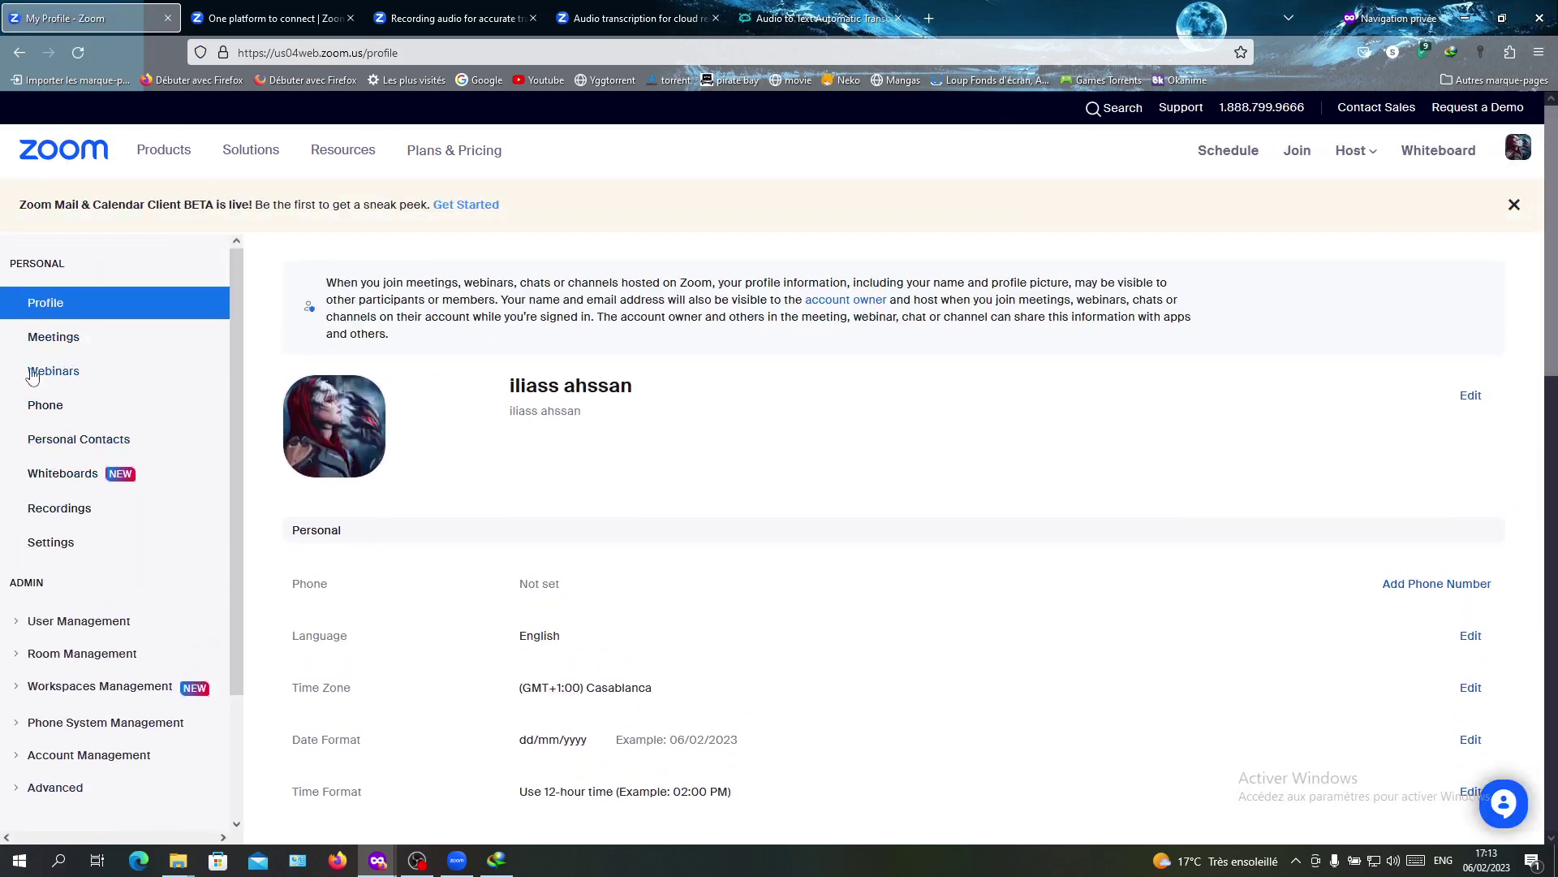
click(52, 509)
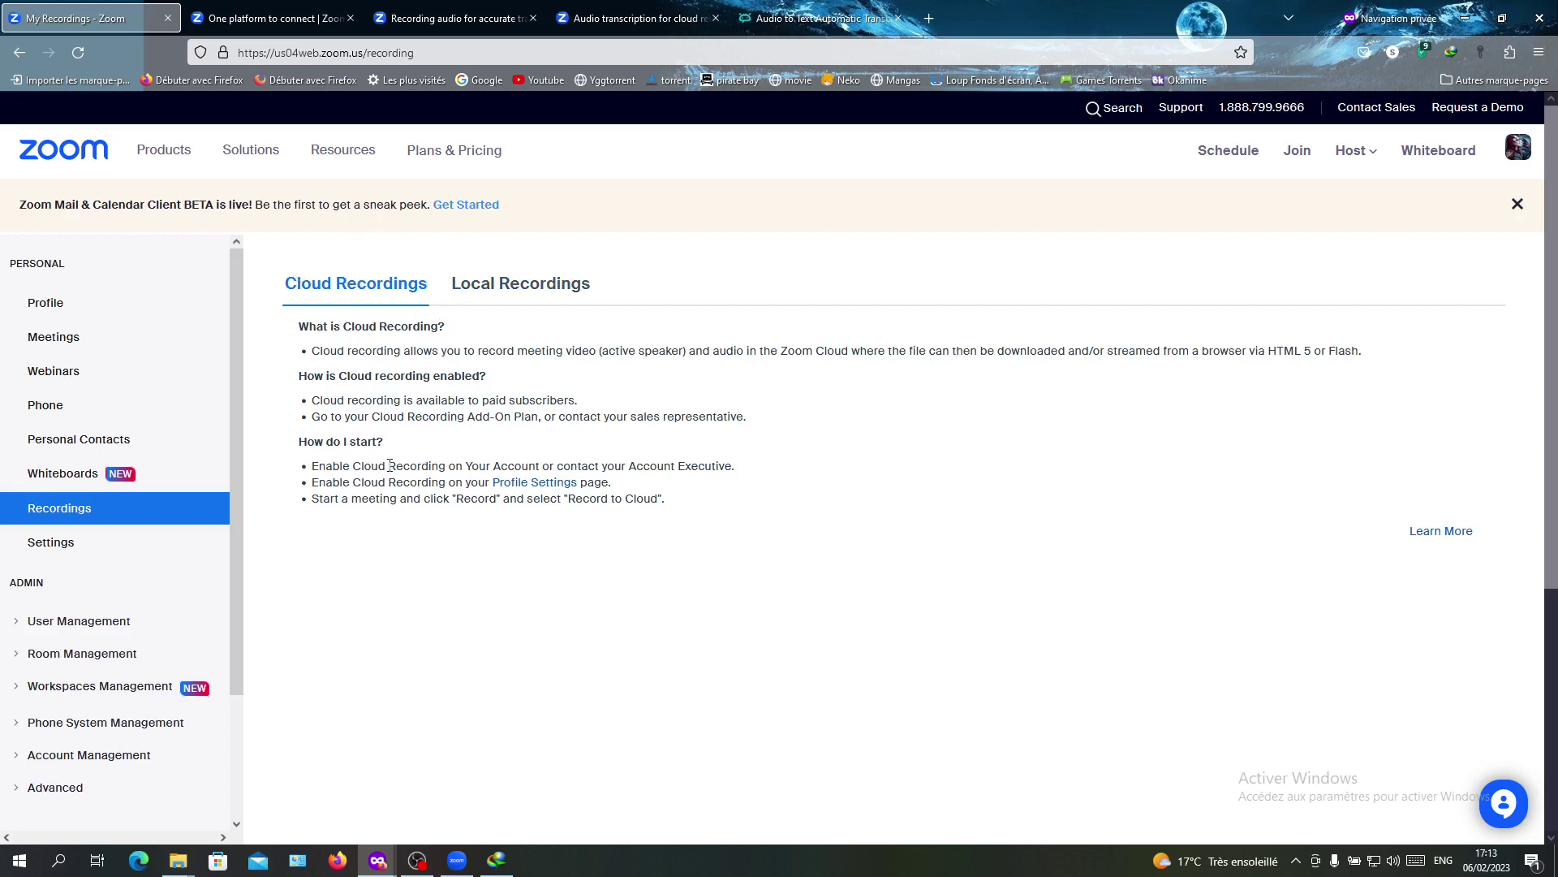
Step: Read the "Recording audio for accurate transcripts" support article, highlighting its license prerequisites
click(474, 10)
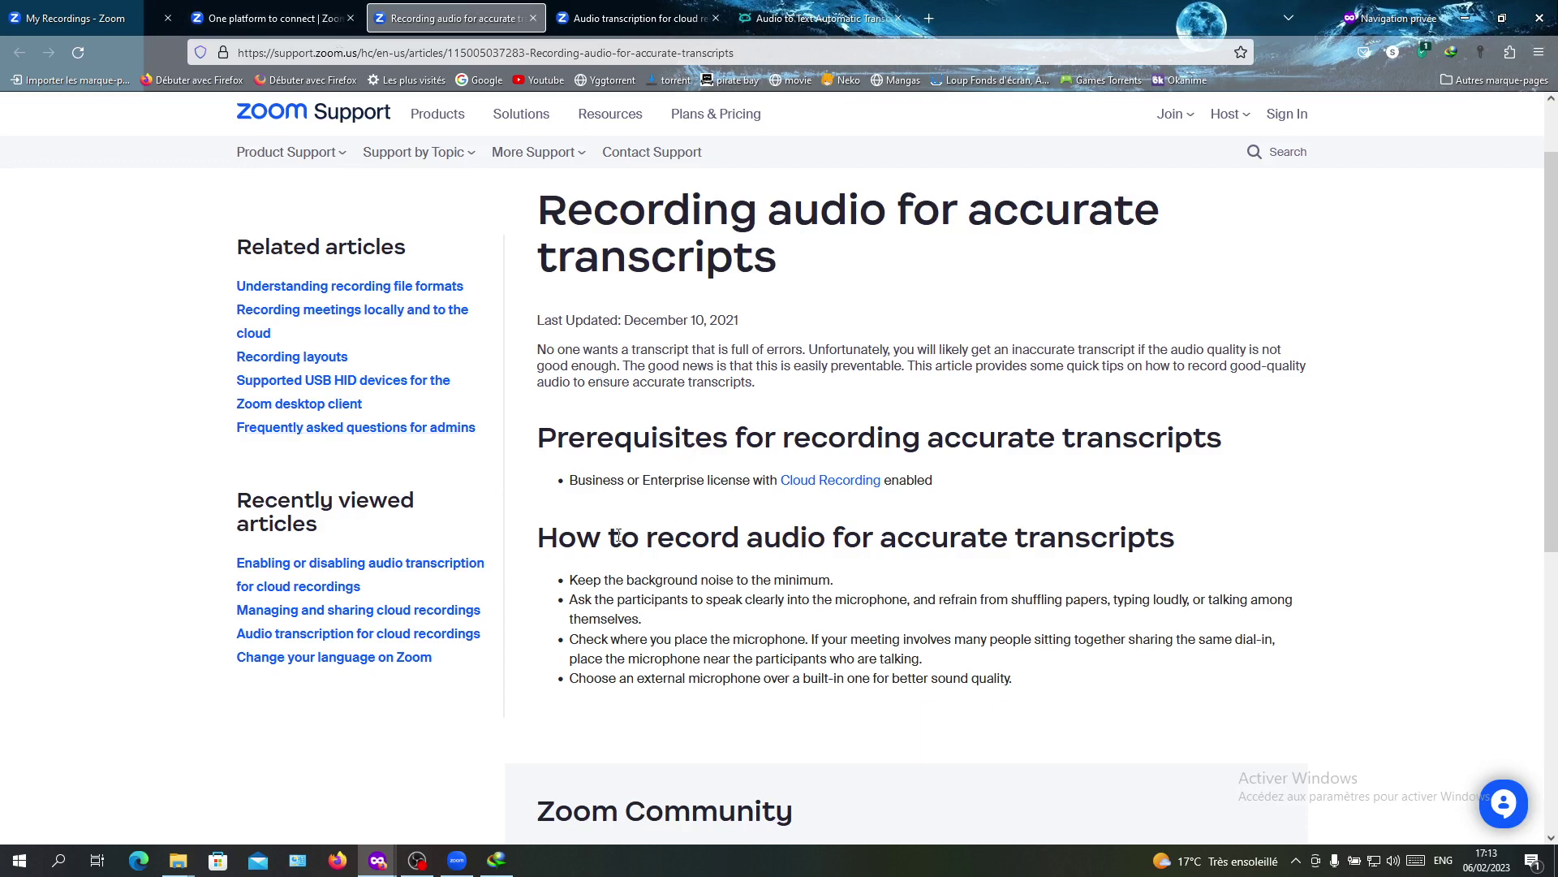
scroll(574, 540, down, 2)
scroll(584, 471, up, 3)
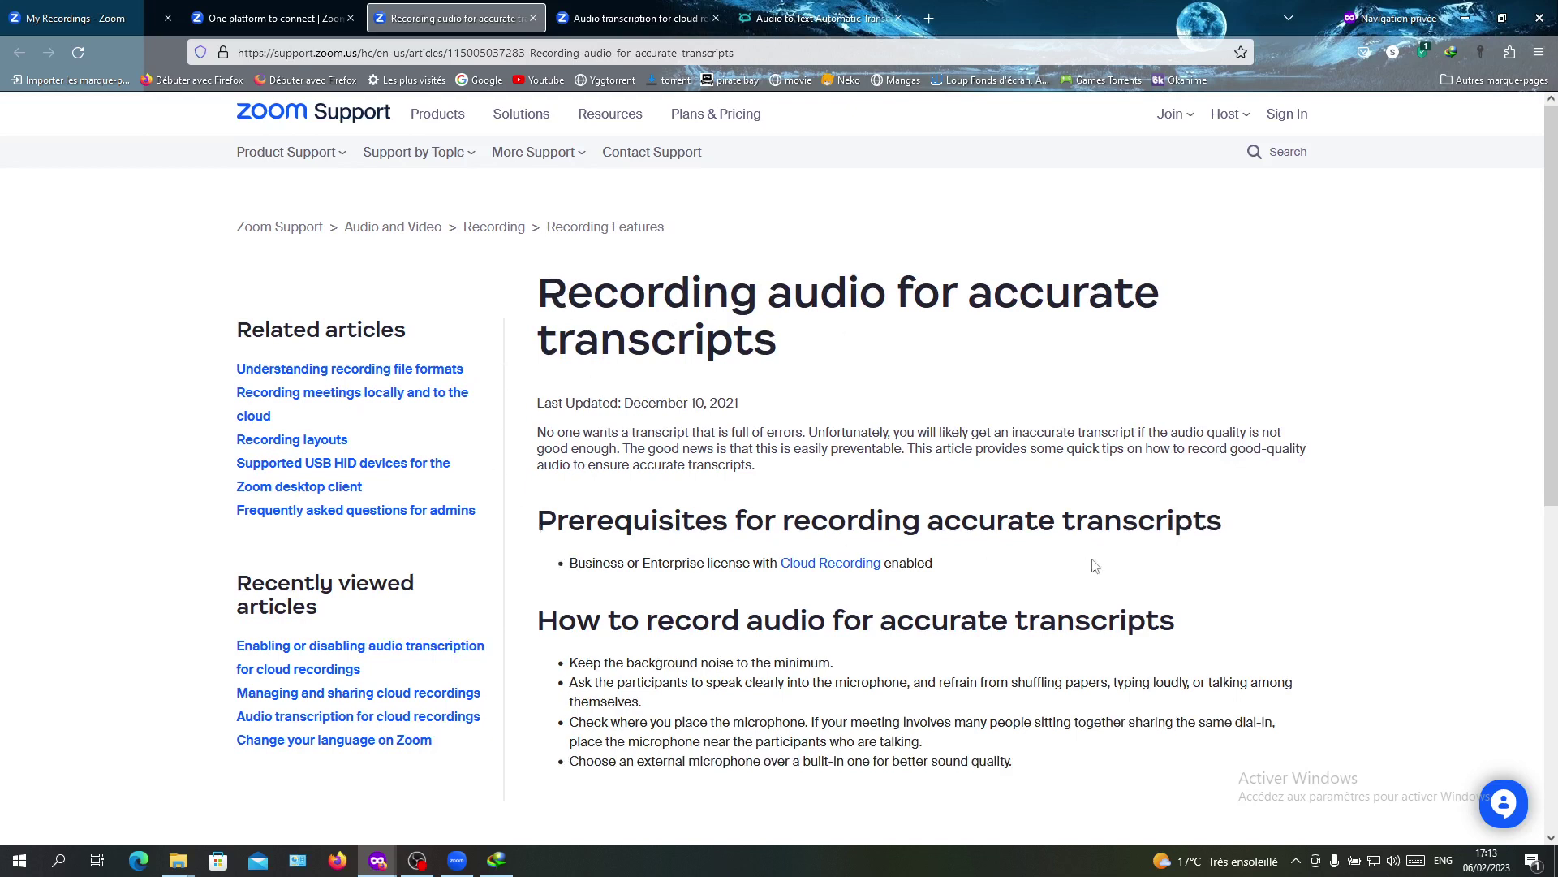
drag(934, 563, 528, 493)
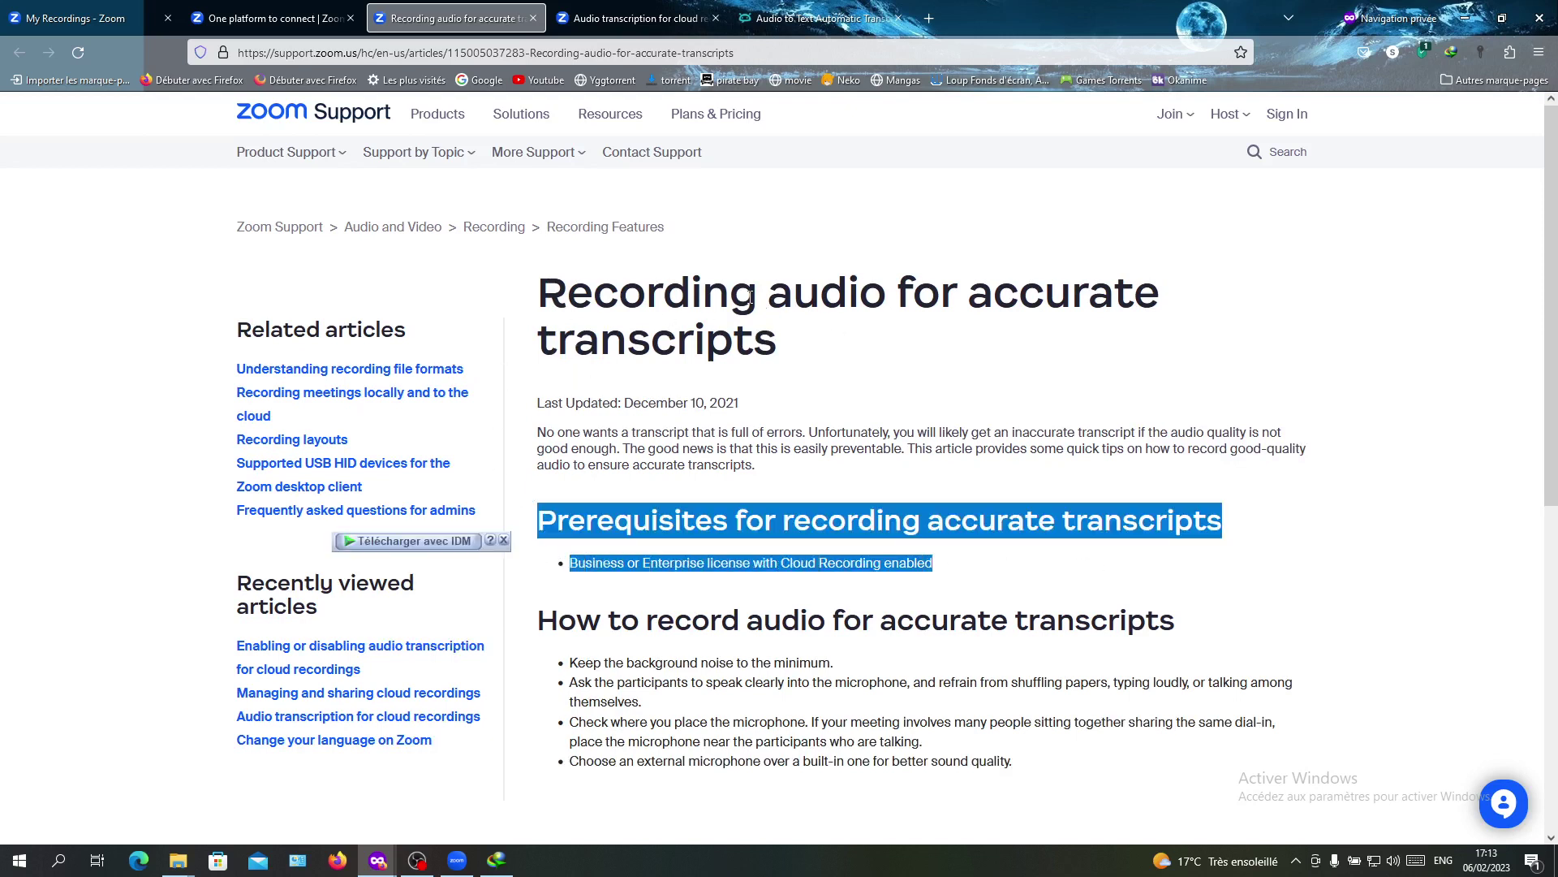
click(886, 335)
Step: Read the "Audio transcription for cloud recordings" article, highlighting the first four steps for viewing or editing the audio transcript
key(ctrl+shift+Tab)
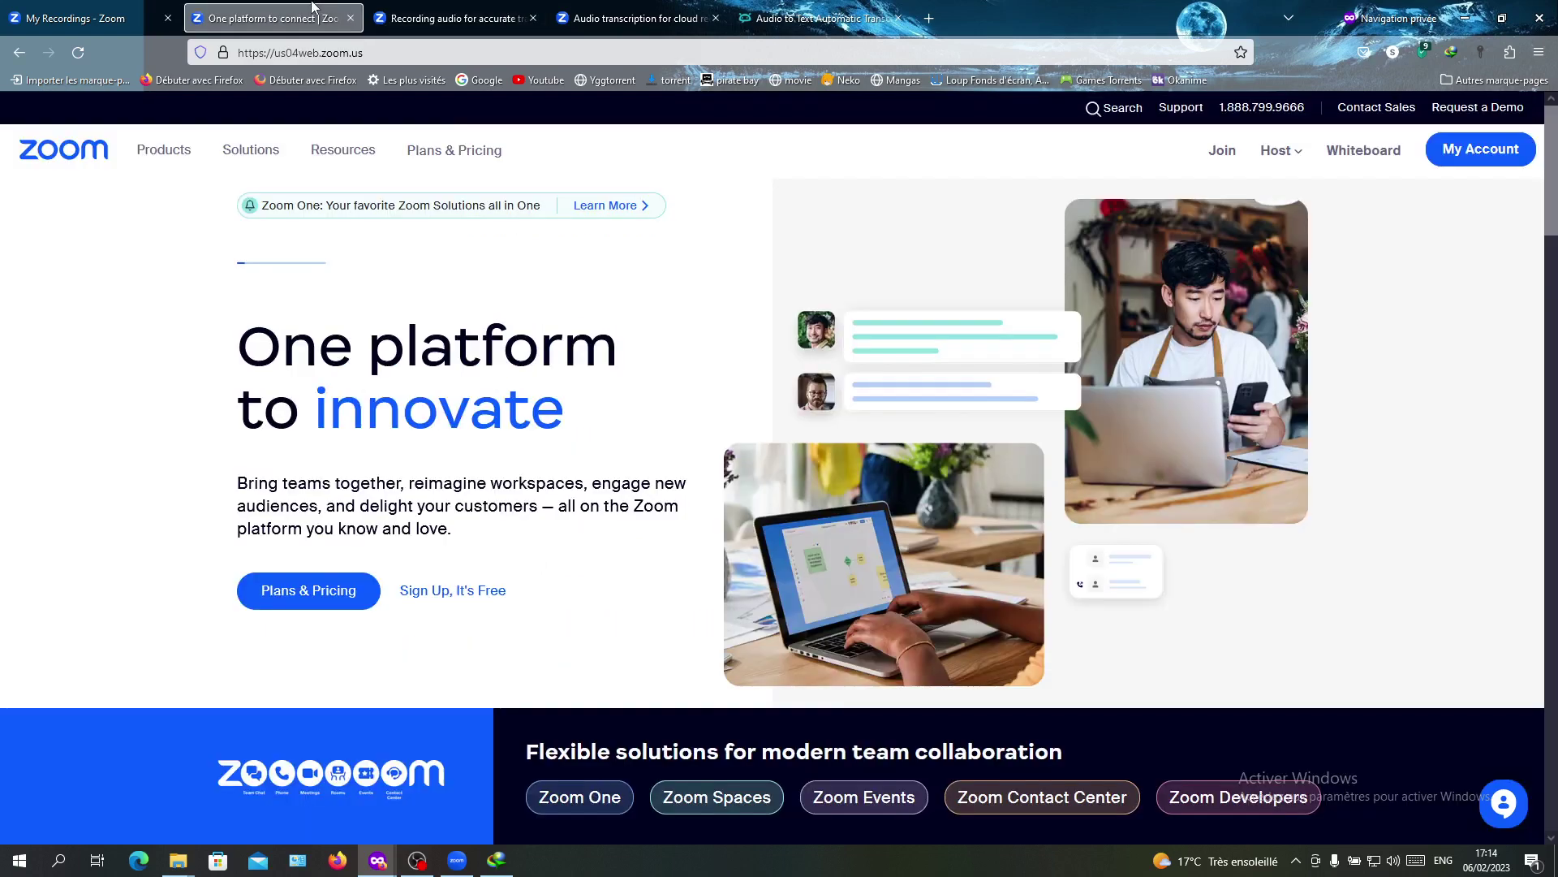
key(ctrl+Tab)
key(ctrl+Tab)
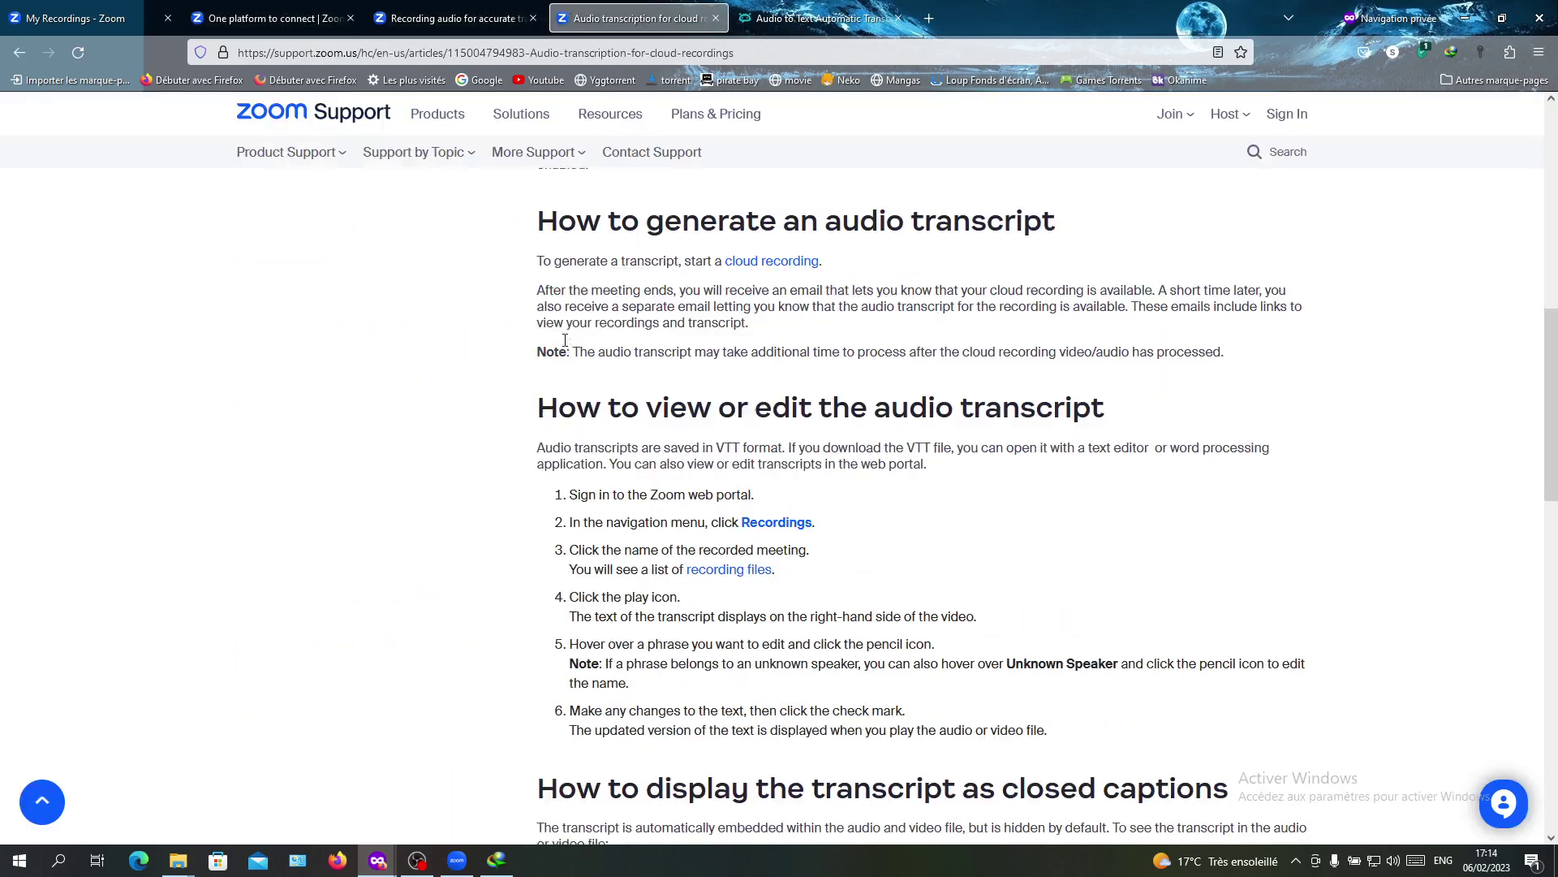
scroll(580, 464, down, 1)
drag(547, 429, 751, 525)
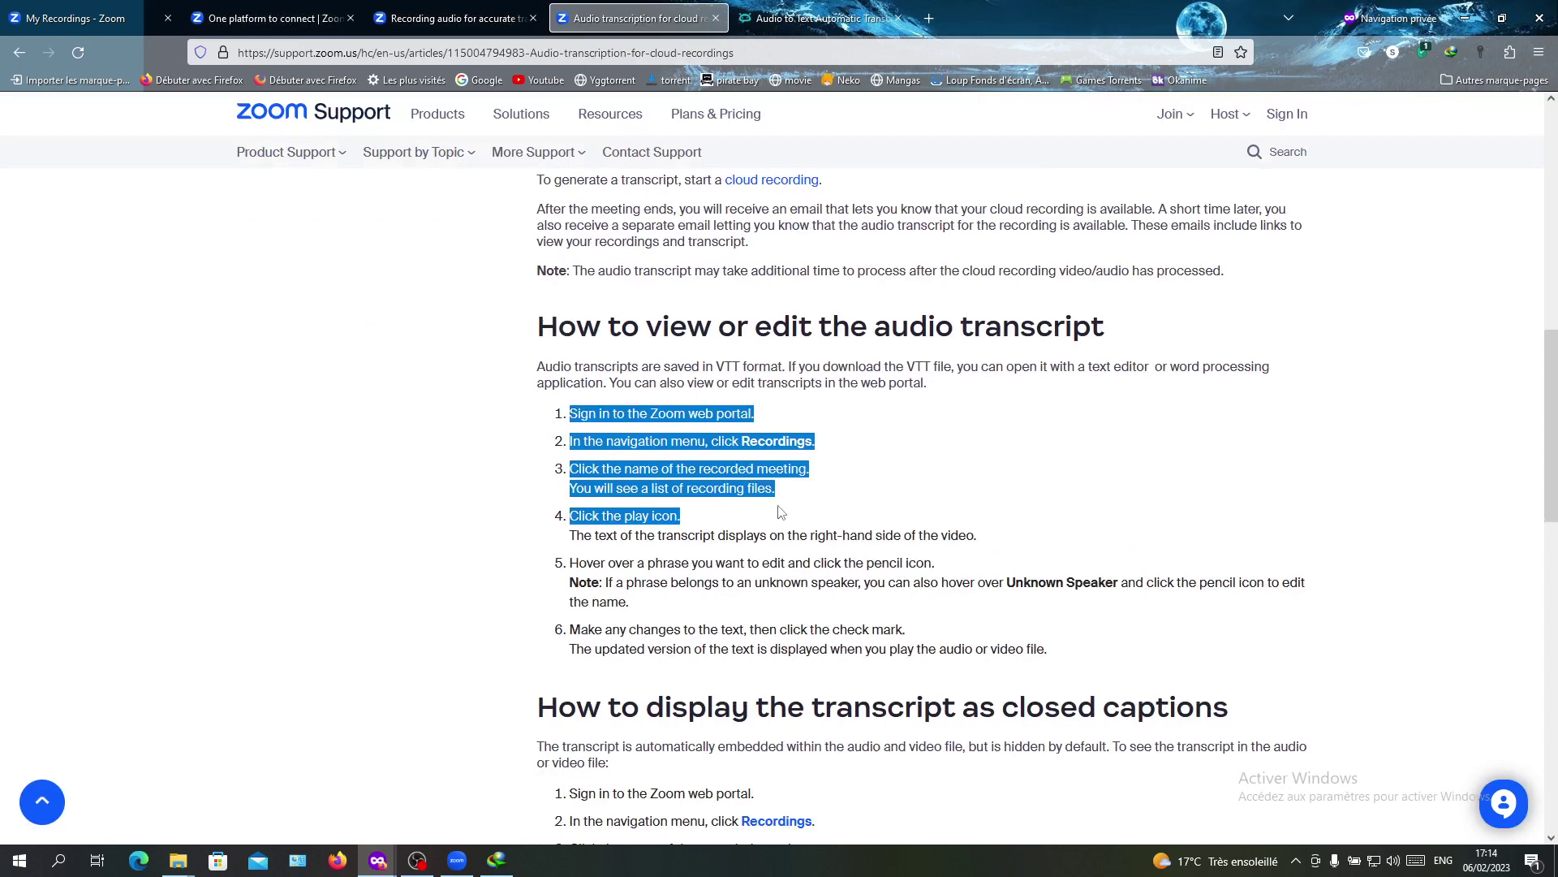
click(850, 502)
Step: Compare the account's local and cloud recordings pages with the instructions and prerequisites in the audio transcription article
click(77, 18)
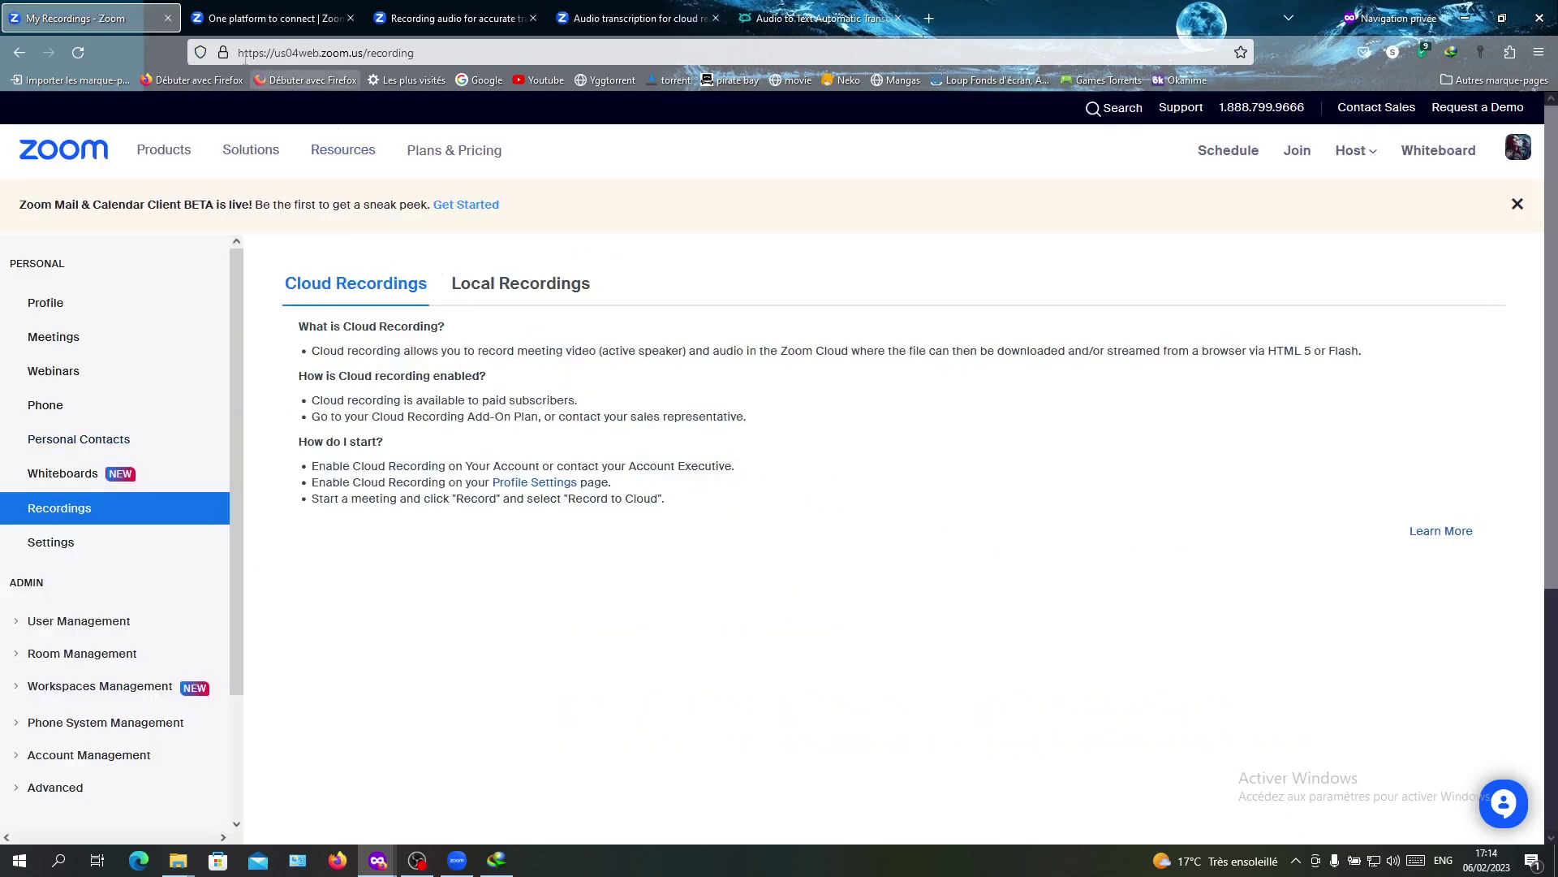
click(499, 280)
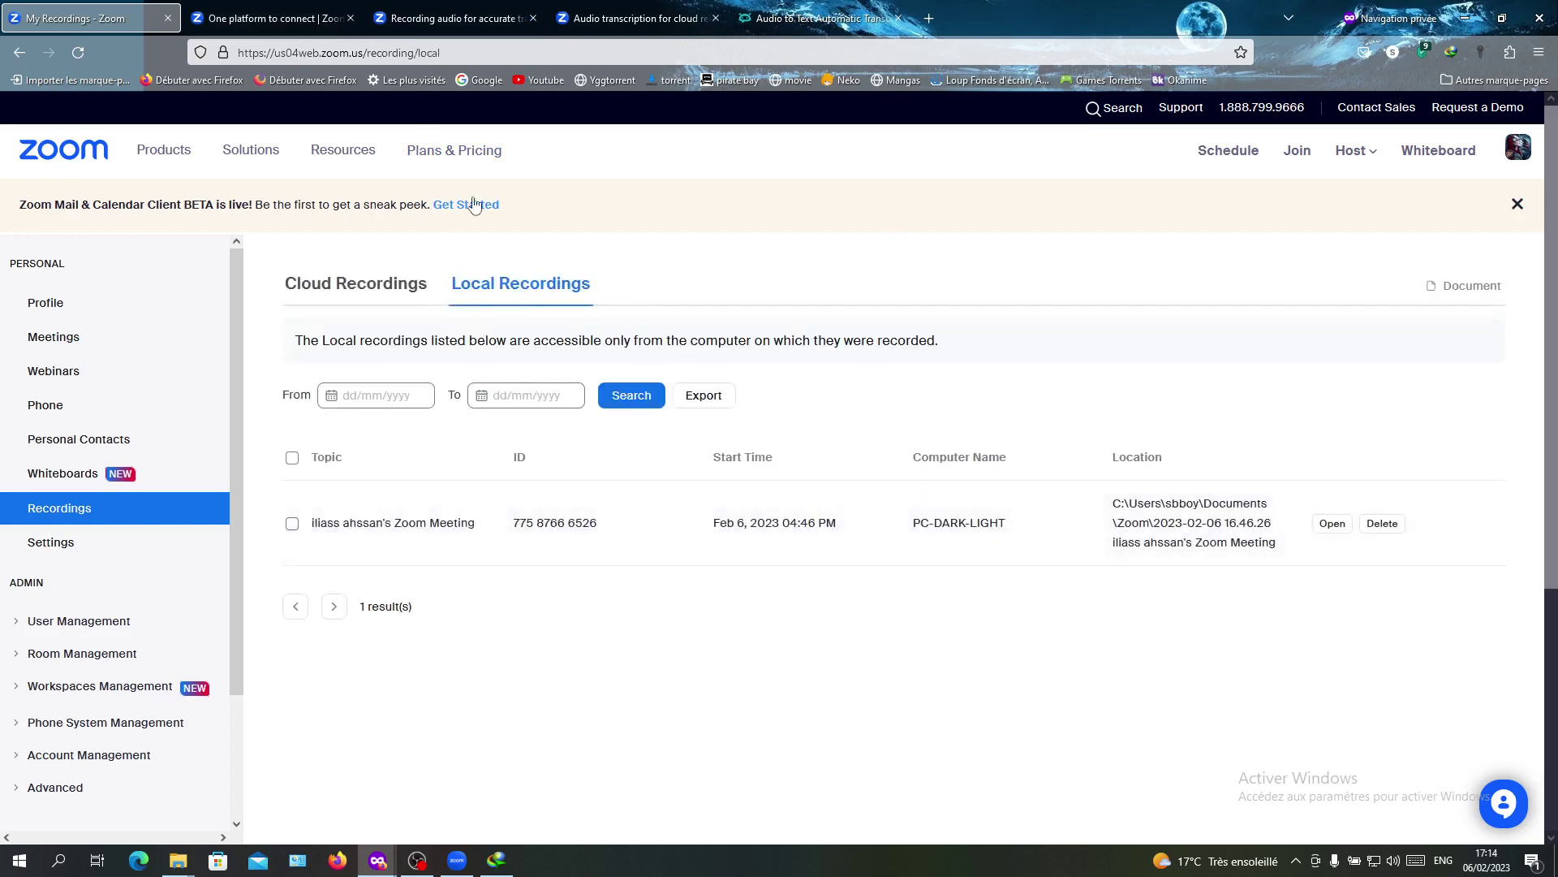
click(452, 8)
click(566, 10)
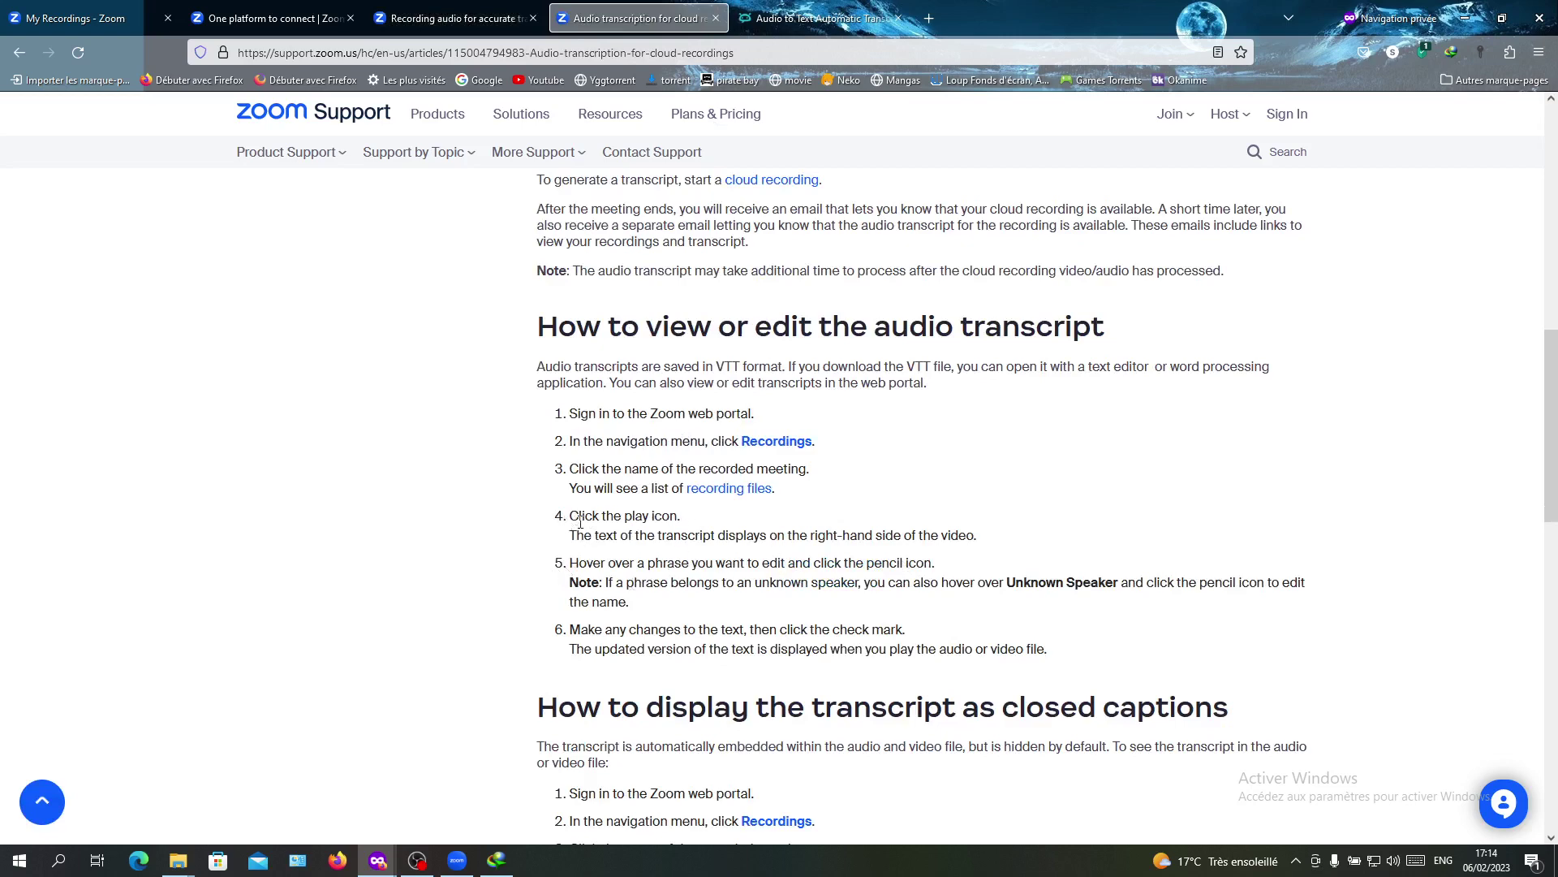
click(139, 9)
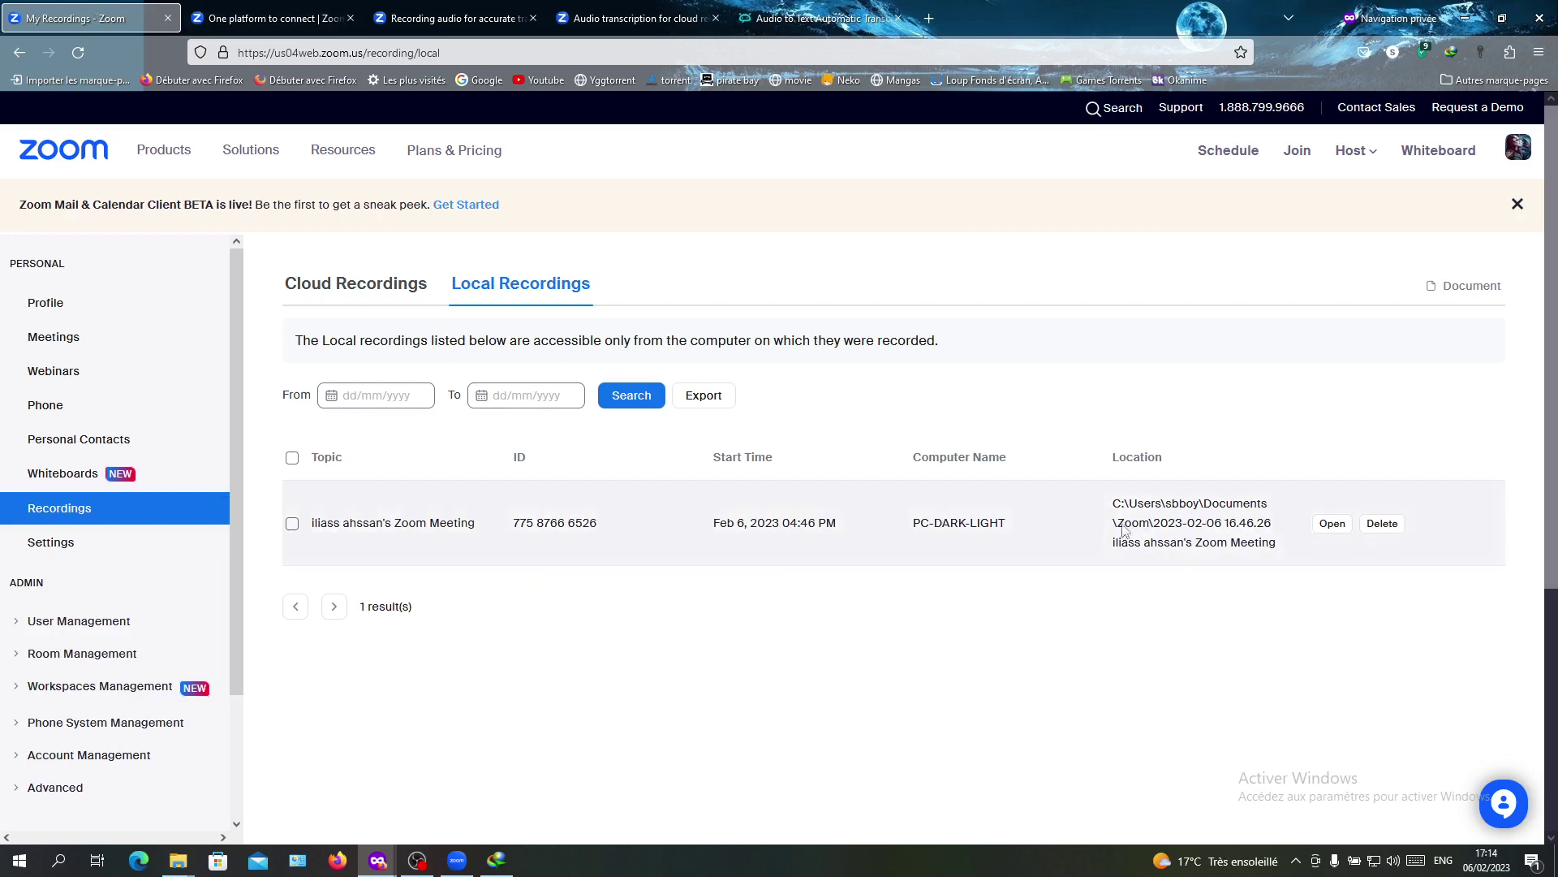
click(369, 14)
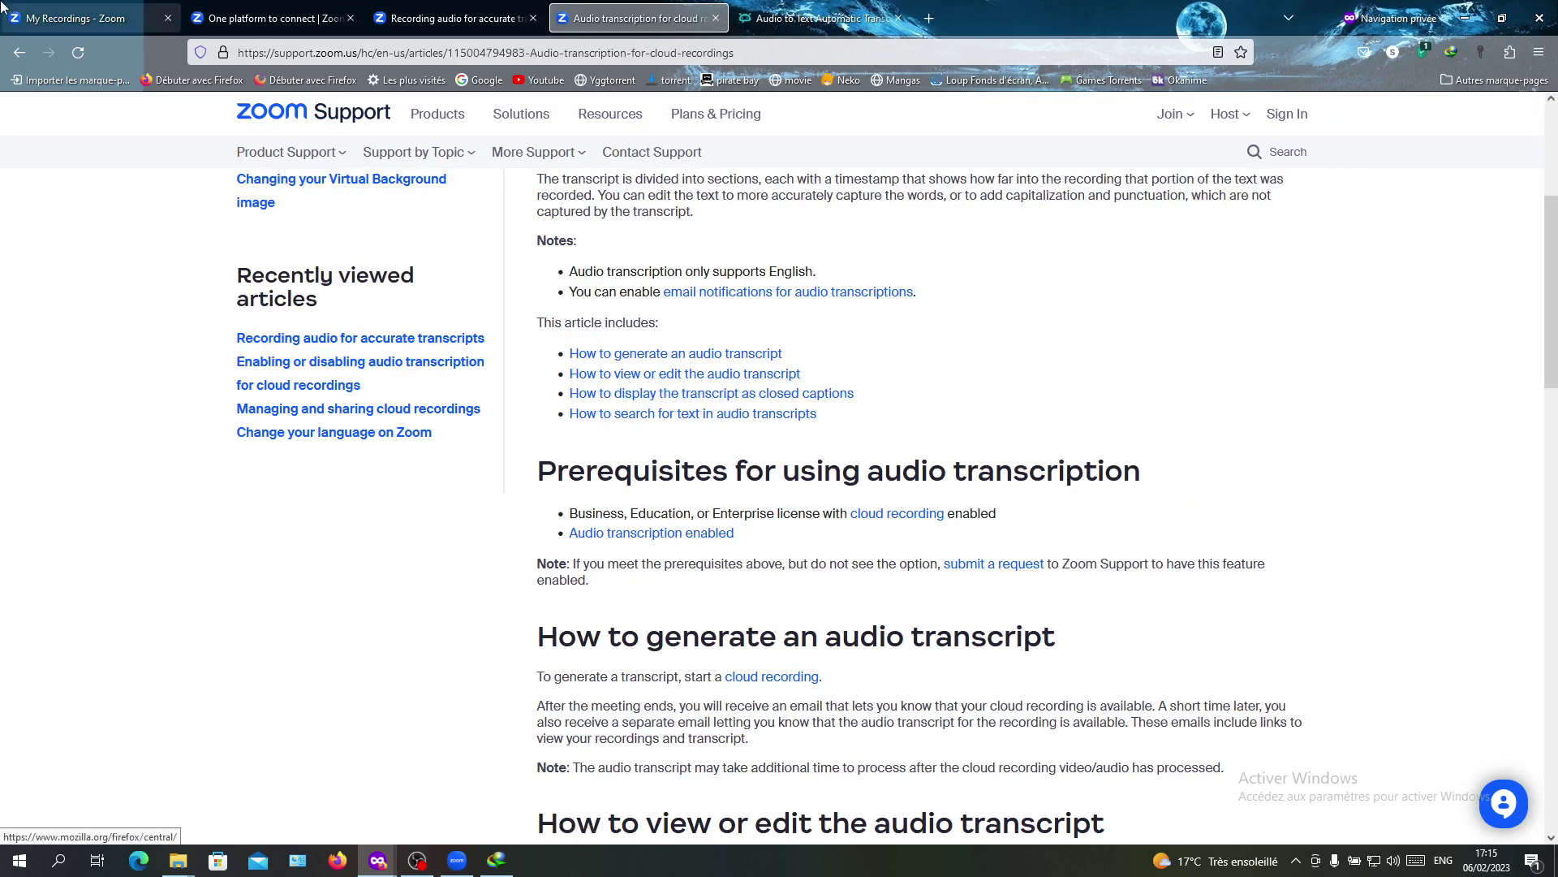
click(90, 18)
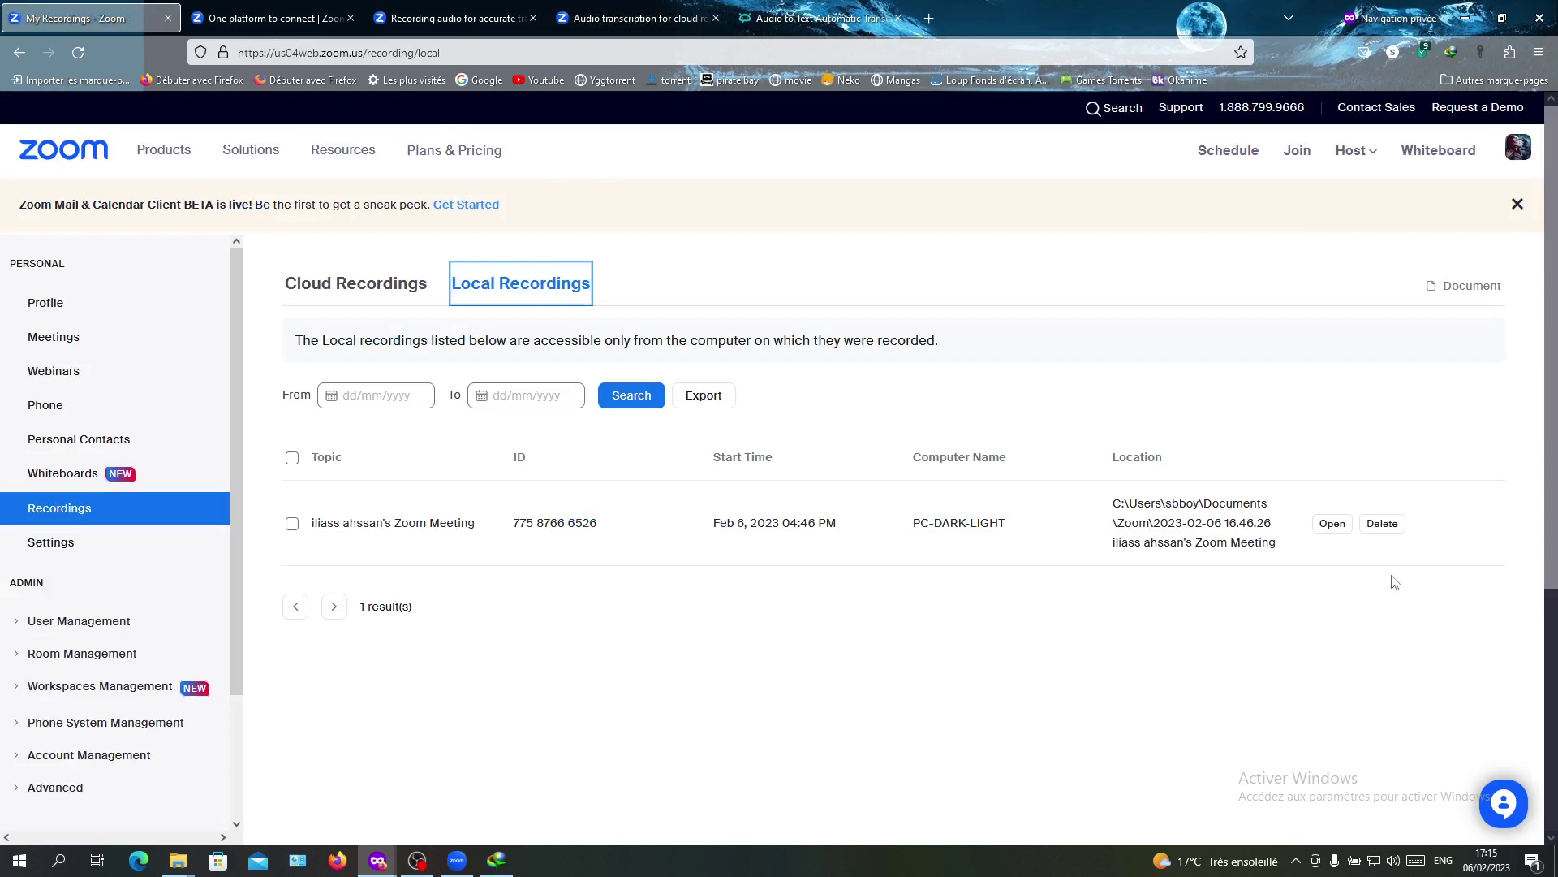
click(389, 298)
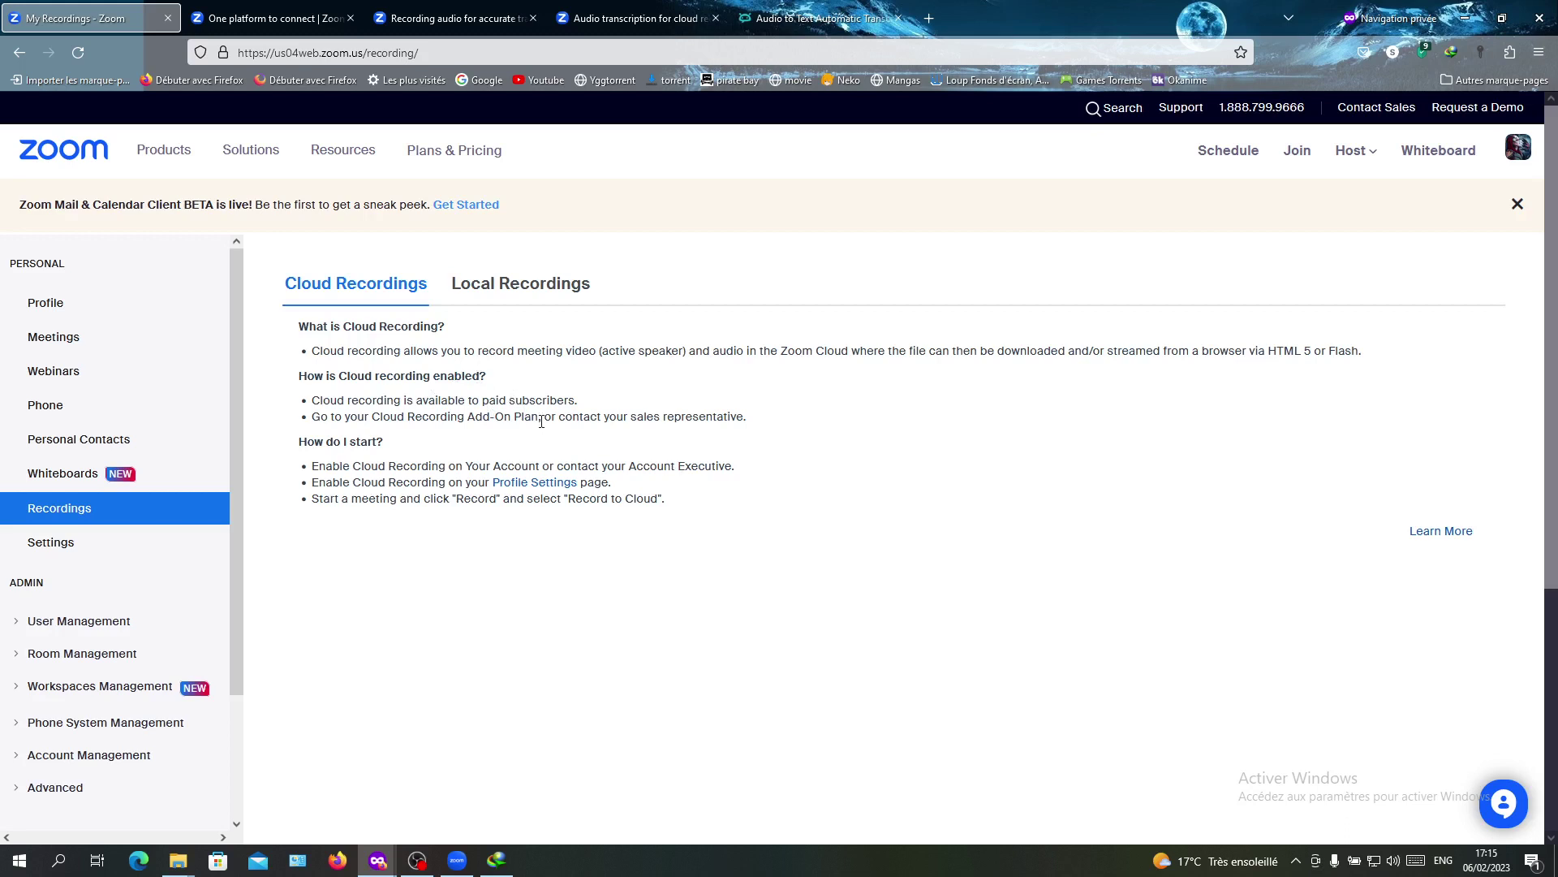
Step: Open the local meeting recording's folder through Zoom Meetings and select the audio file audio1841269776.m4a
click(529, 305)
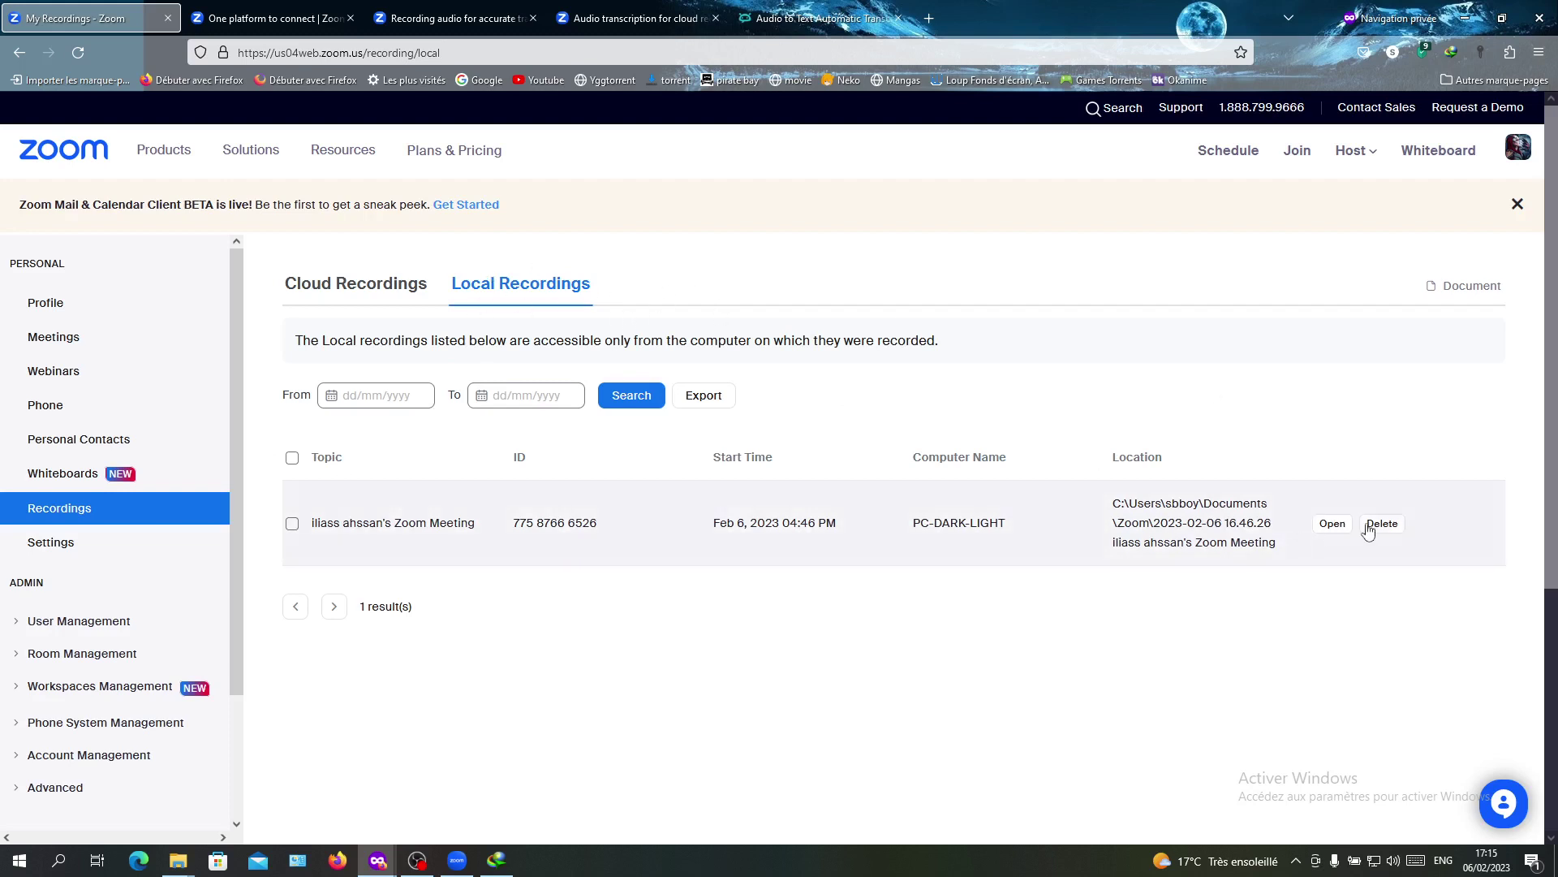
click(1323, 528)
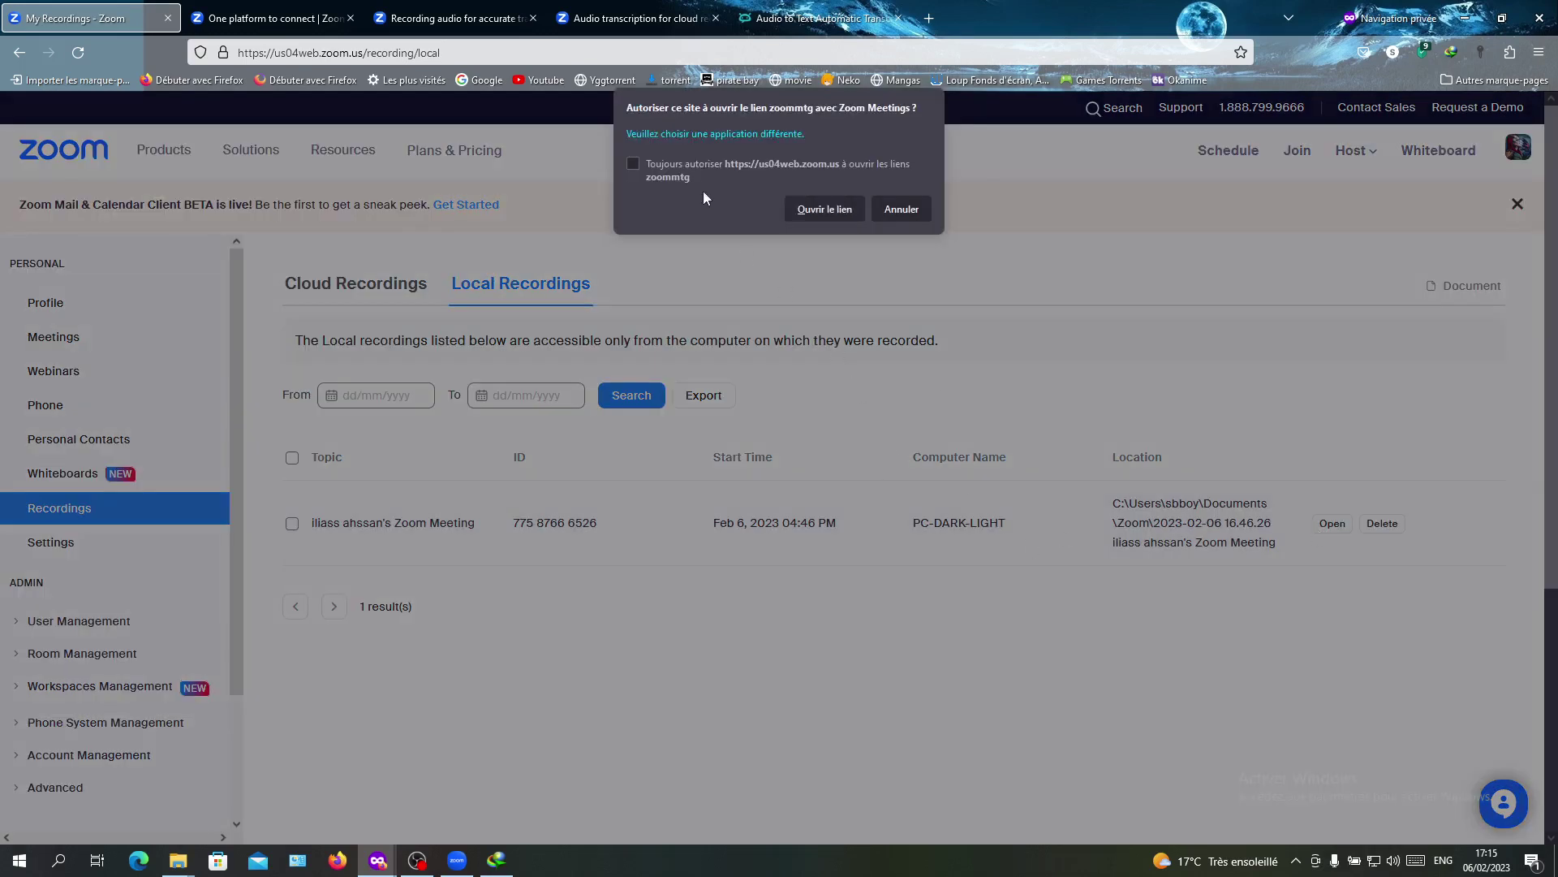
click(821, 209)
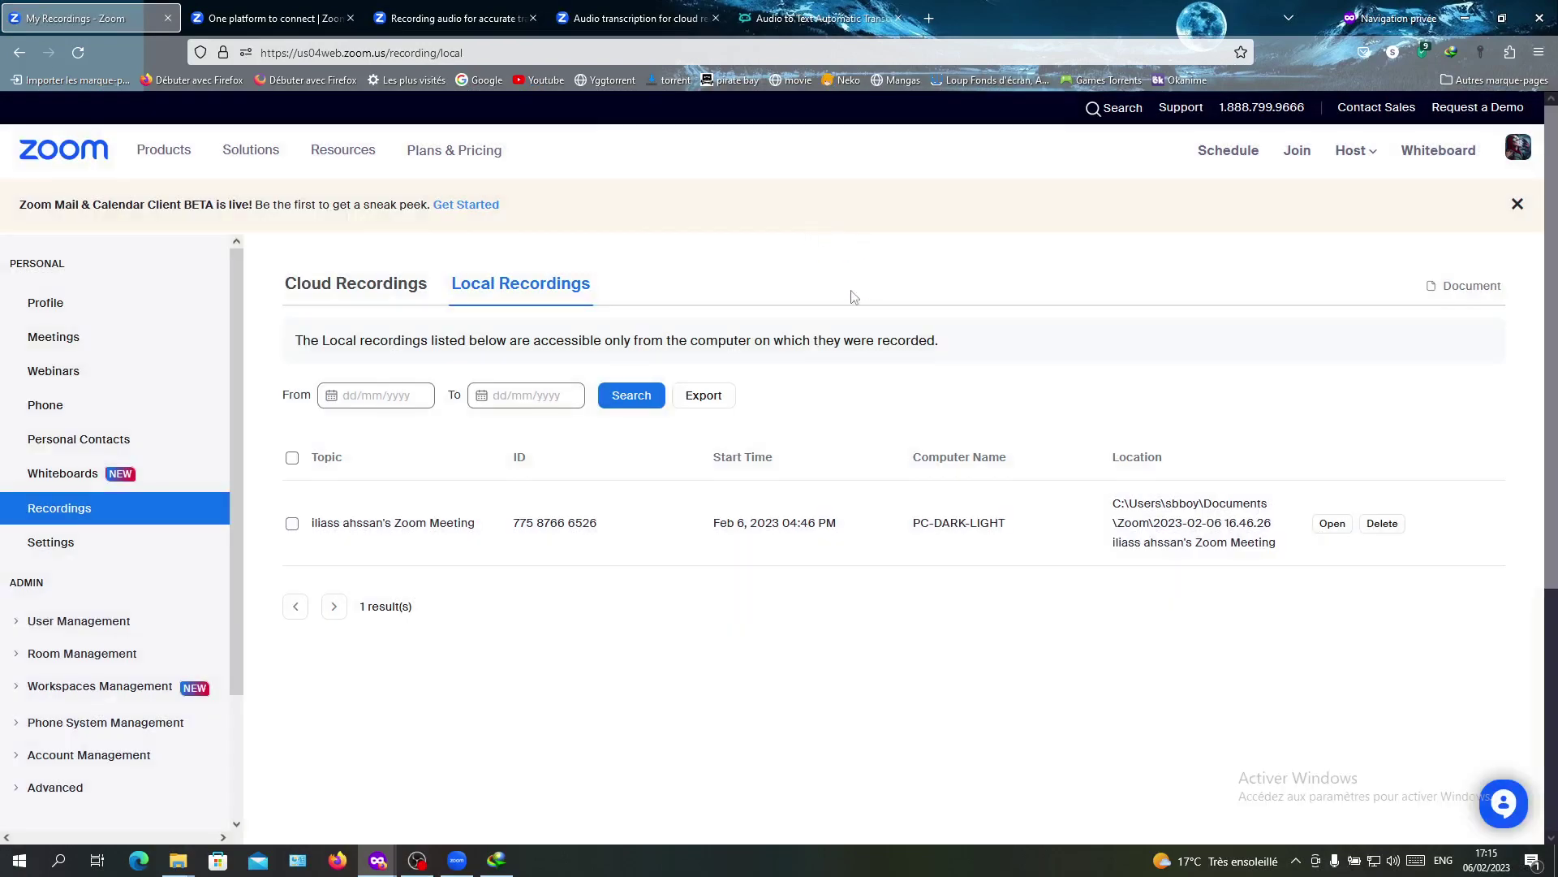
drag(1114, 256, 915, 265)
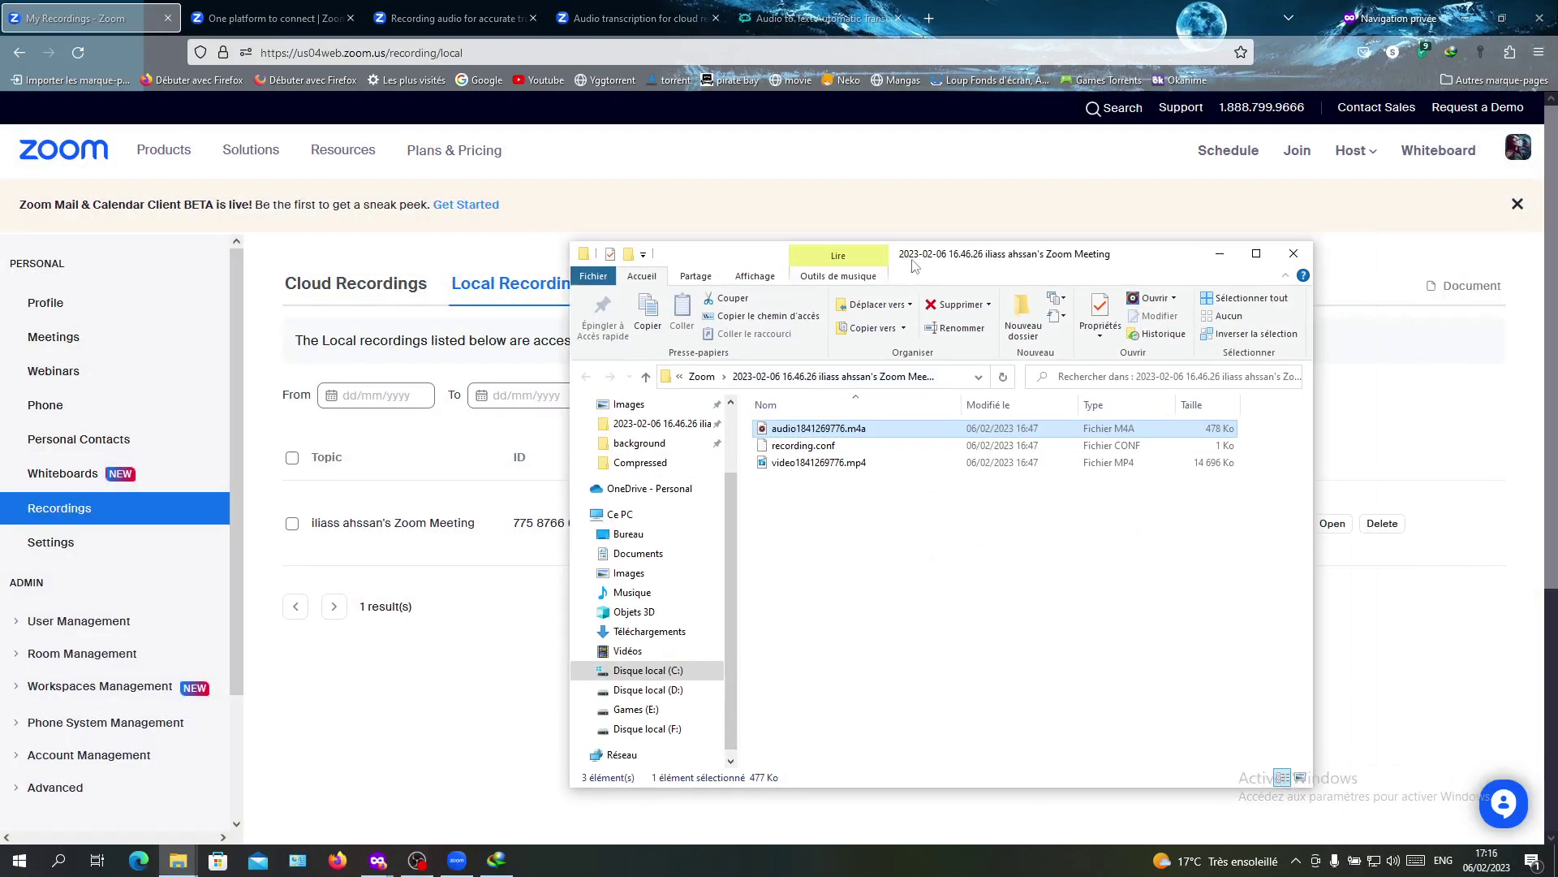
drag(891, 507, 833, 421)
click(822, 467)
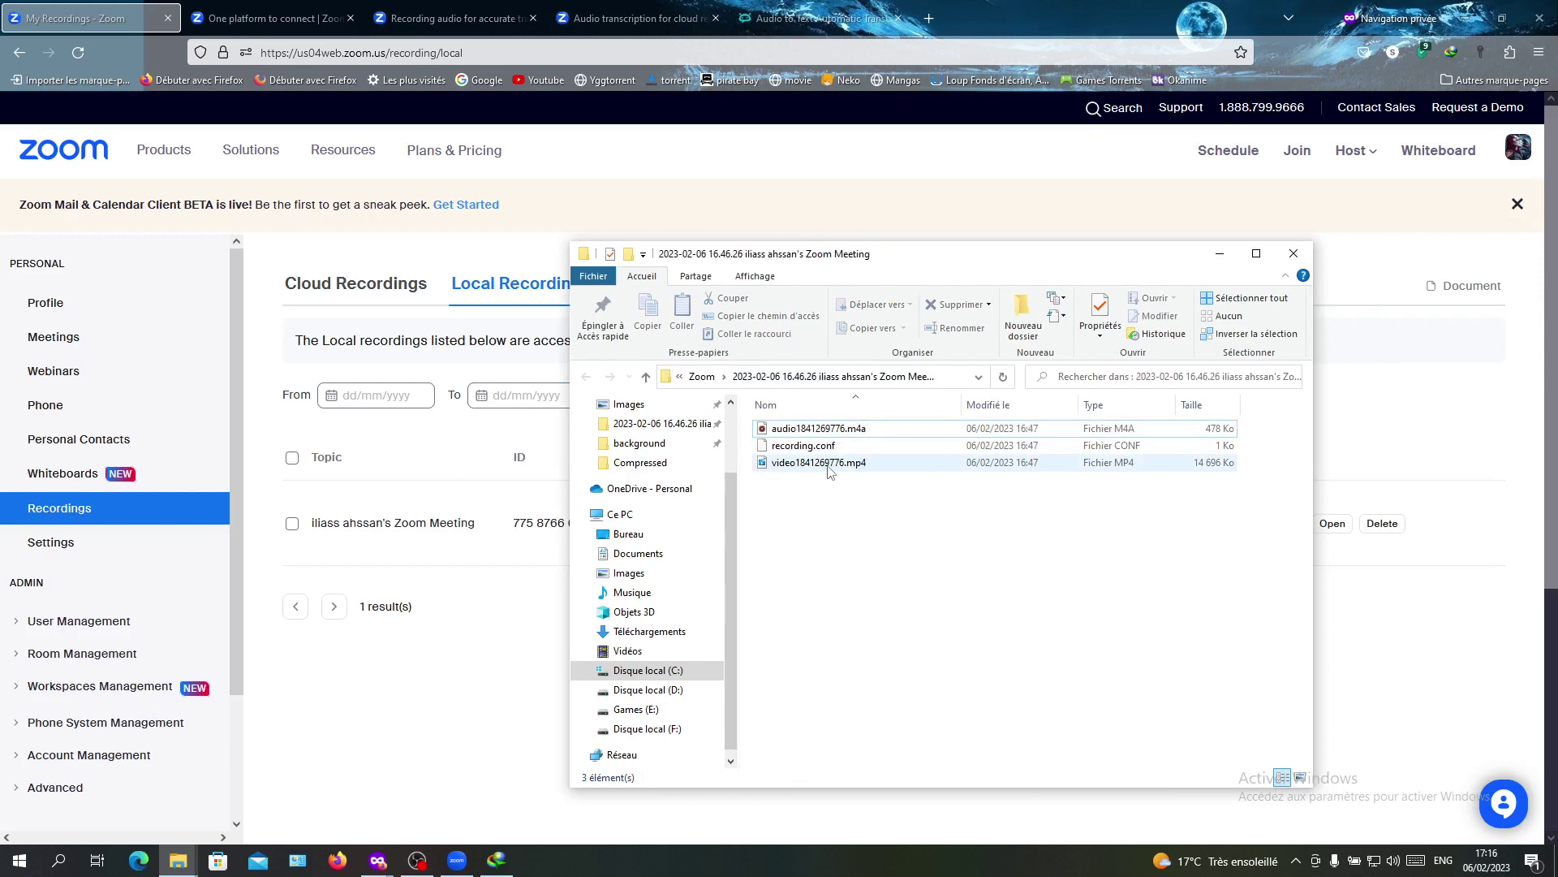
click(799, 430)
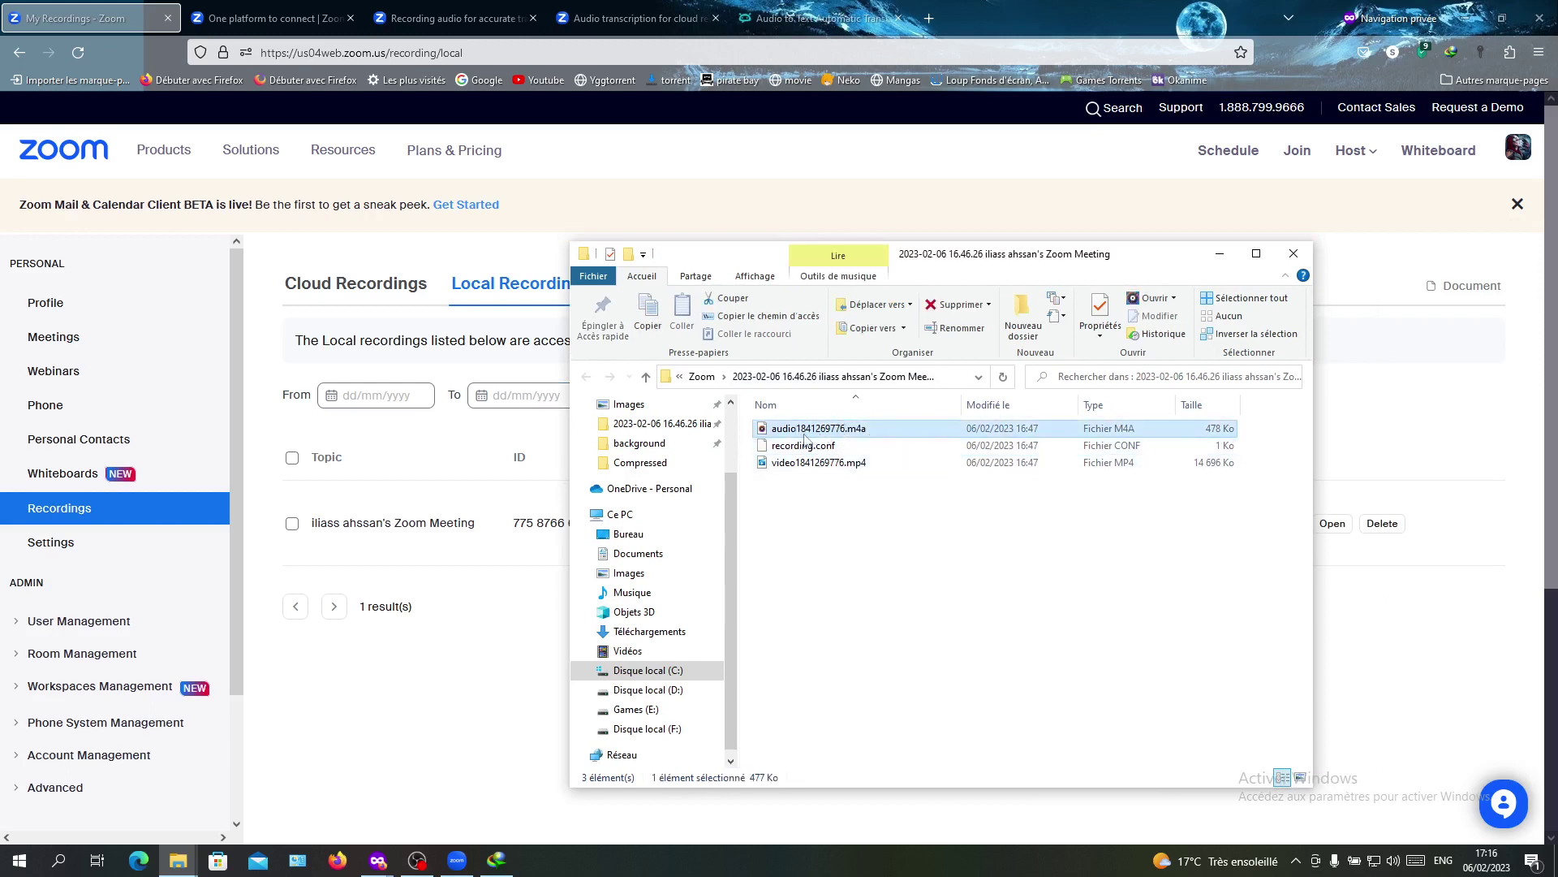
Step: Look at the Temi speech-to-text transcription site and its web address
click(812, 18)
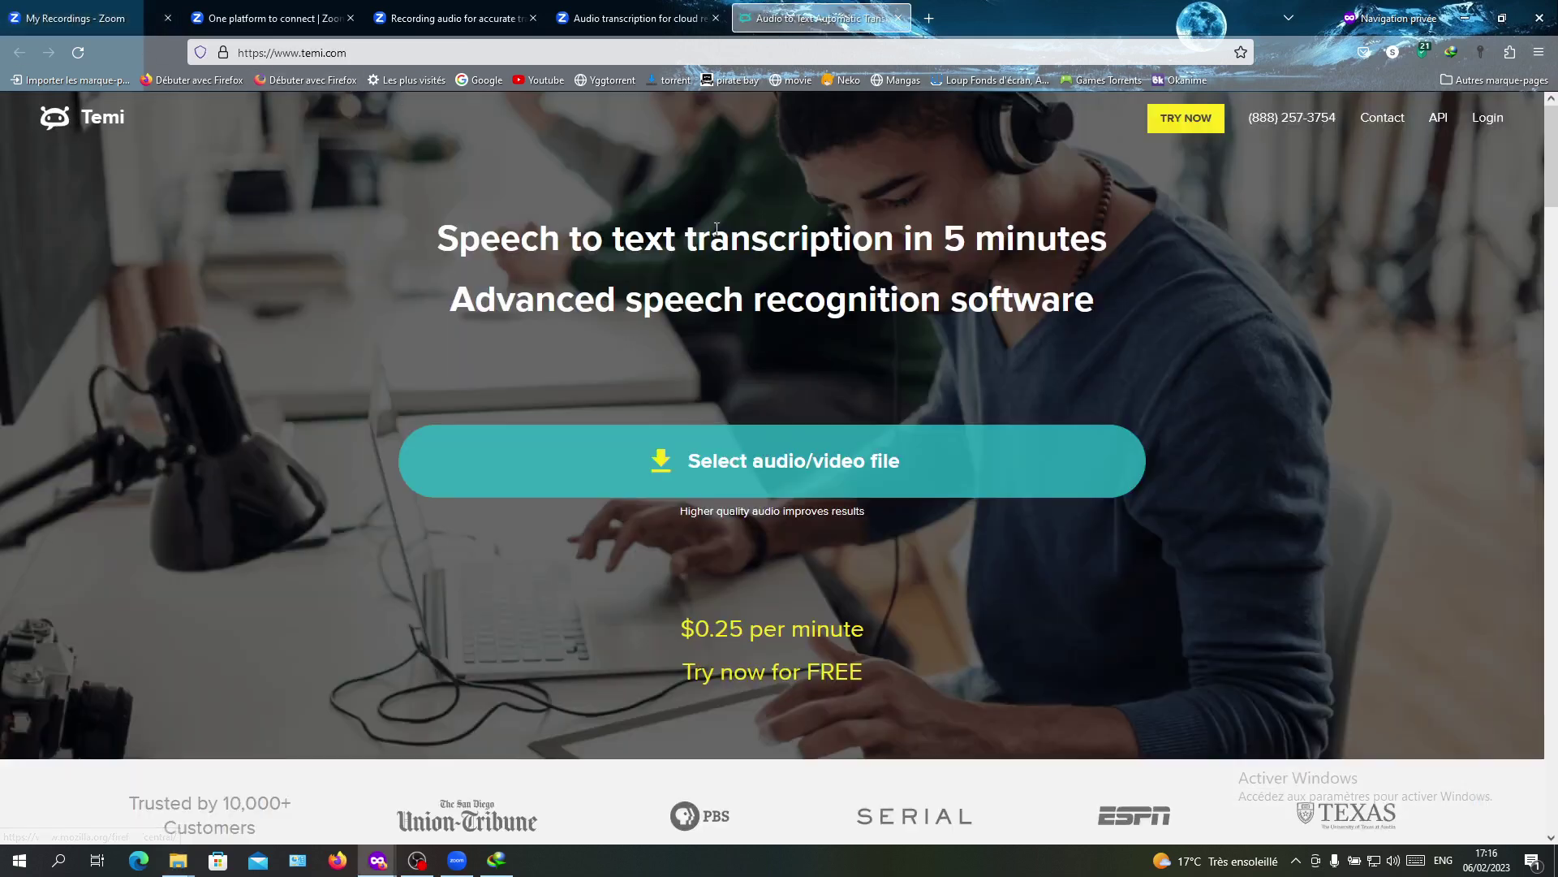
drag(347, 53, 299, 52)
click(78, 211)
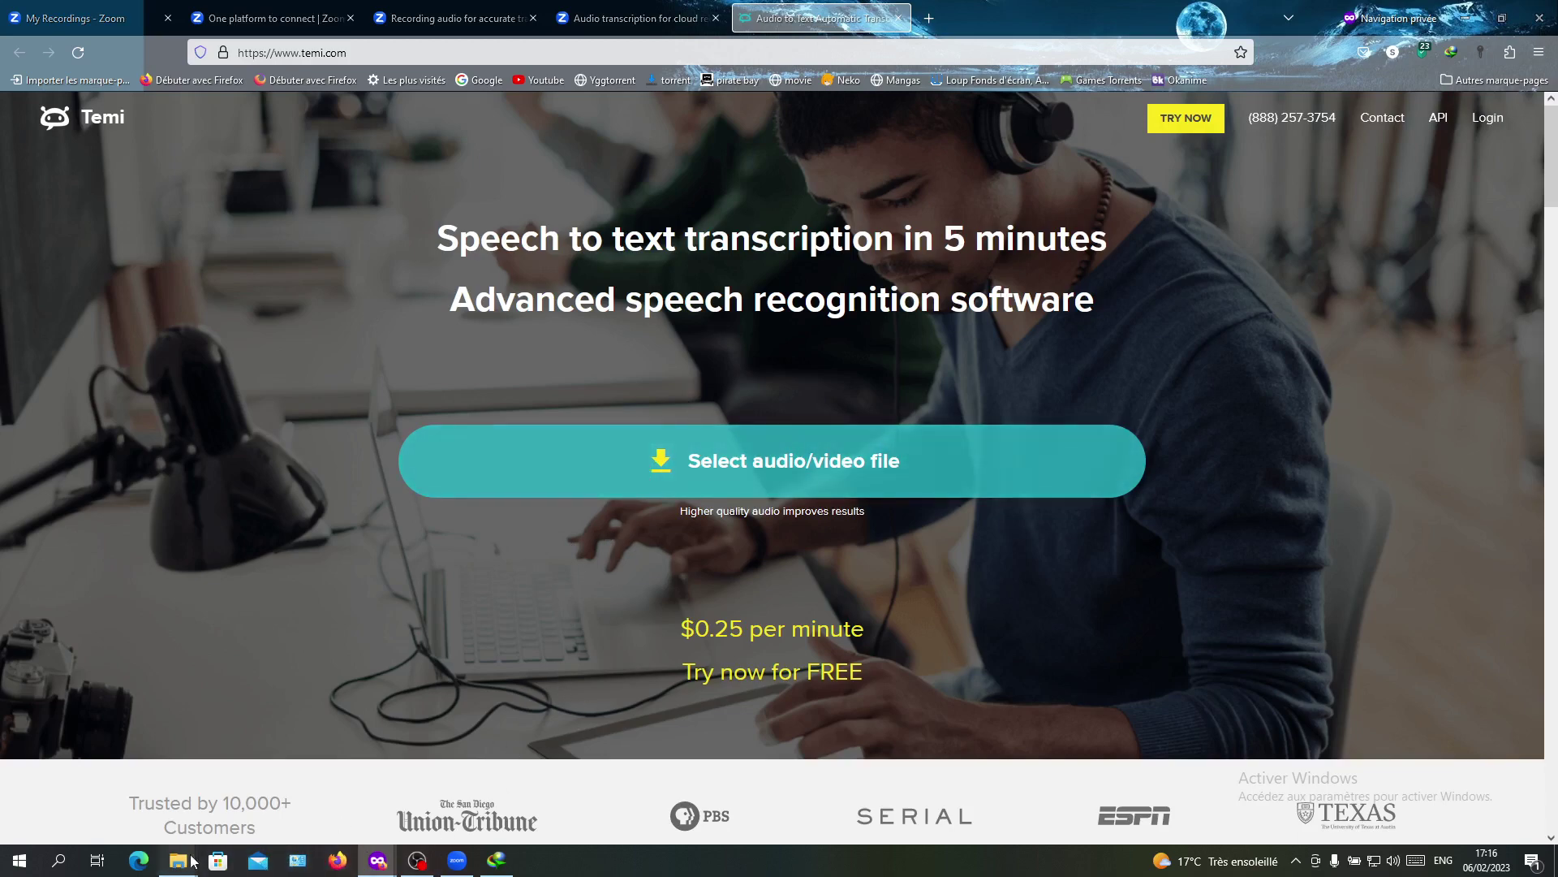
Step: Switch to the Music folder window in File Explorer
mouse_move(188, 859)
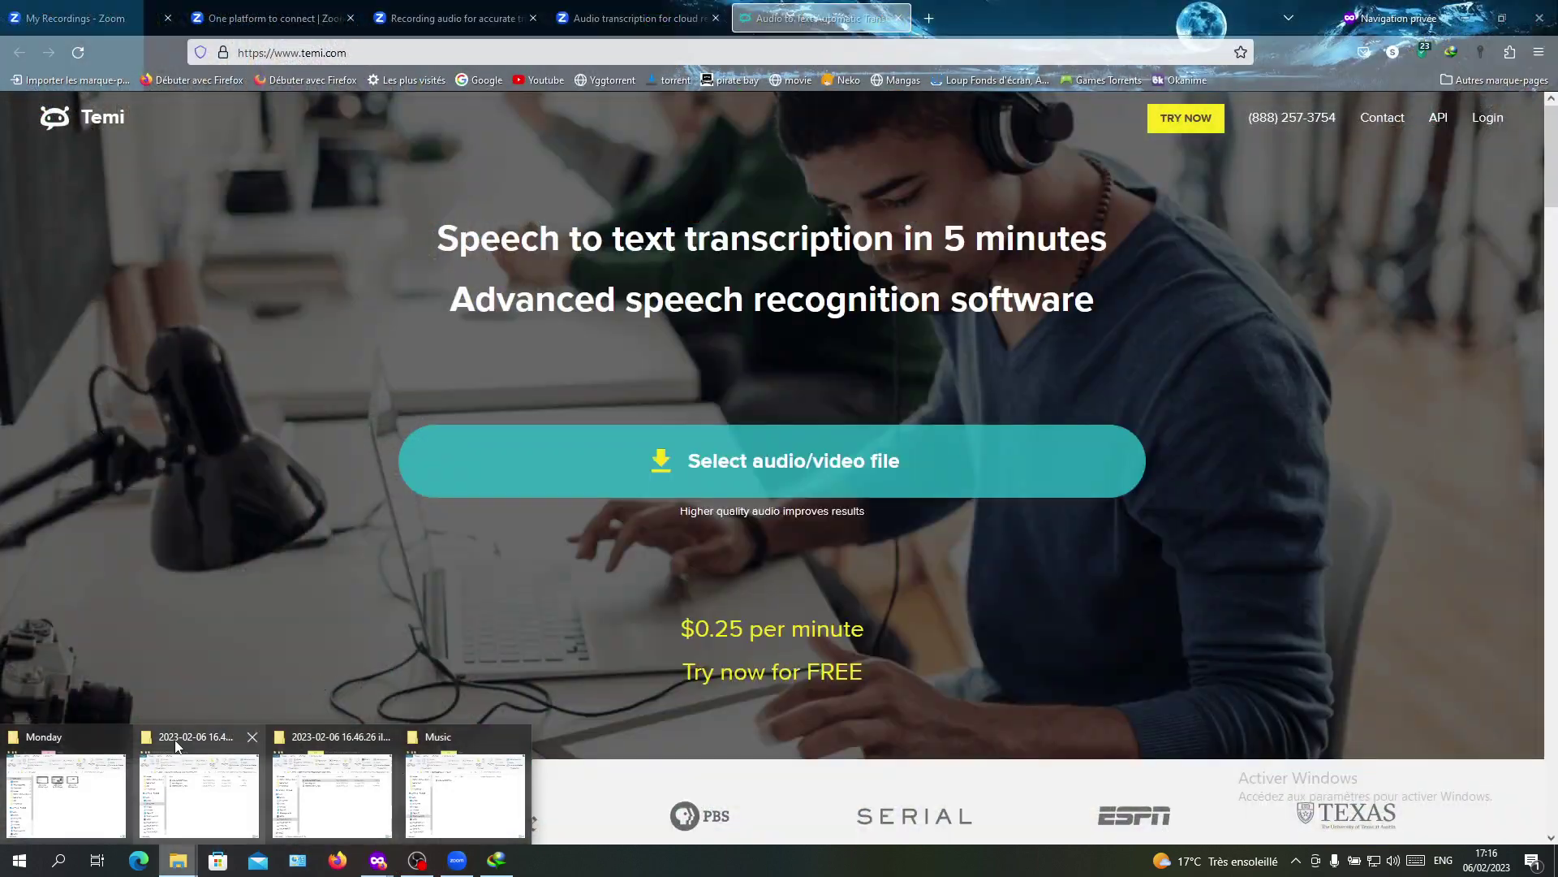
click(459, 784)
click(999, 441)
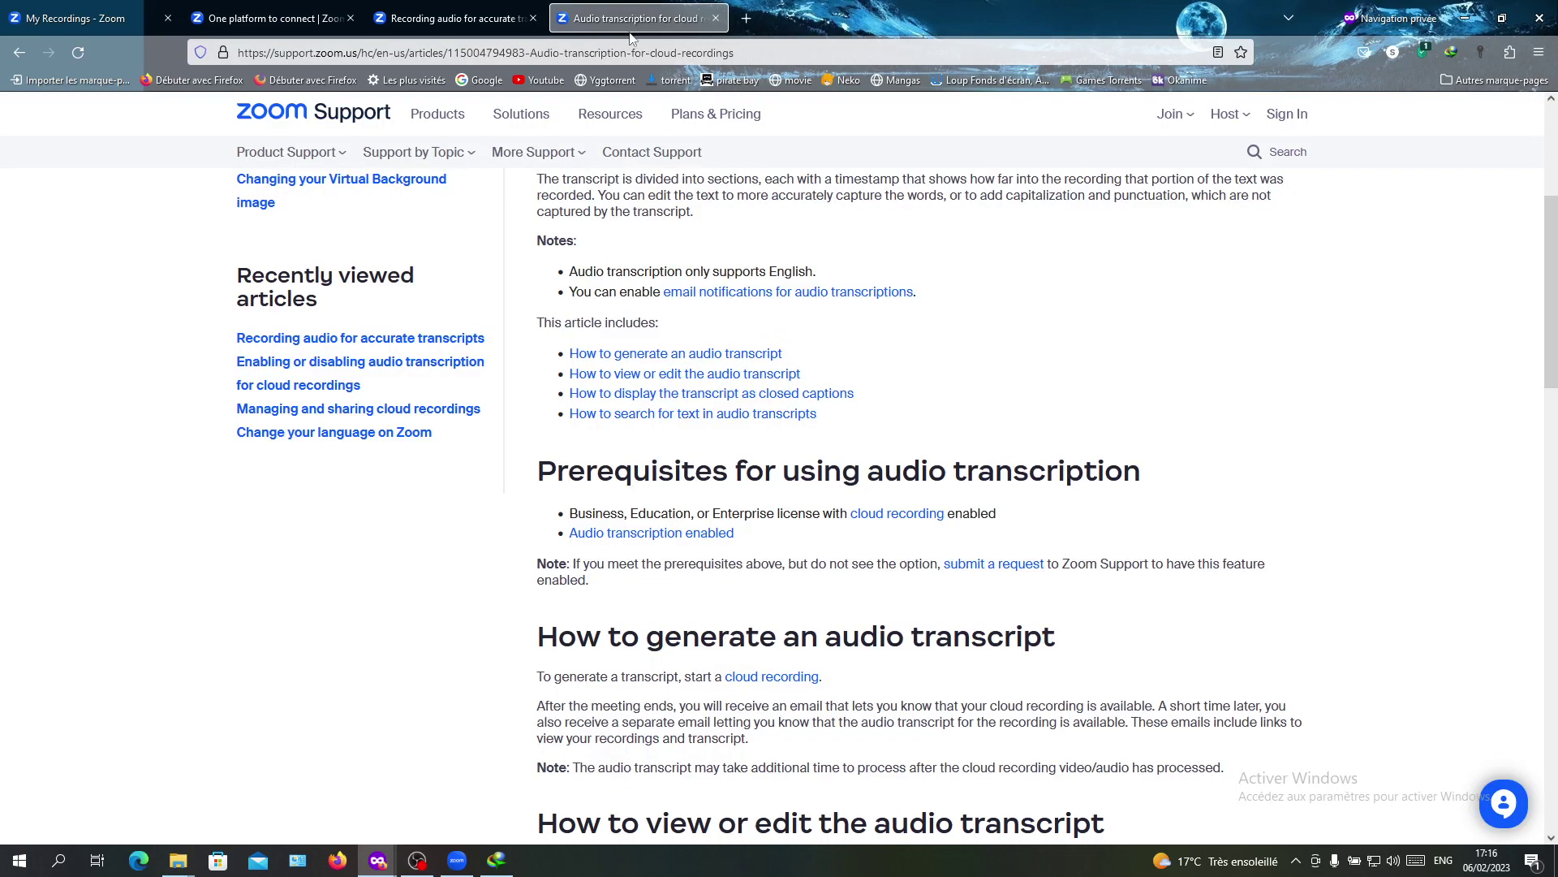
Step: Open the Temi transcription website at temi.com in a new browser tab
click(746, 18)
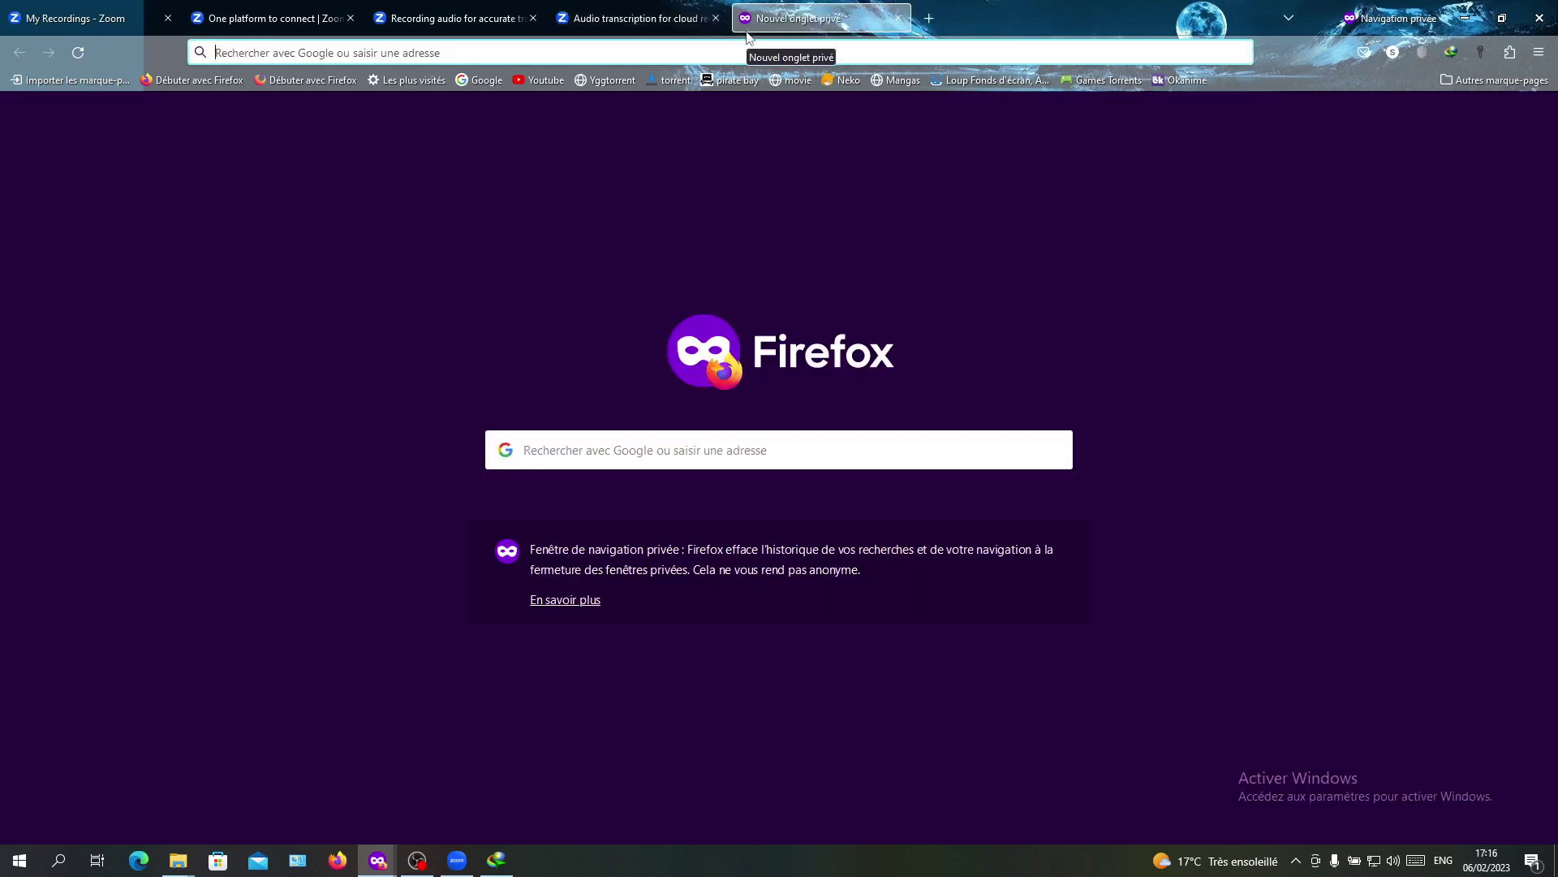
text(temi)
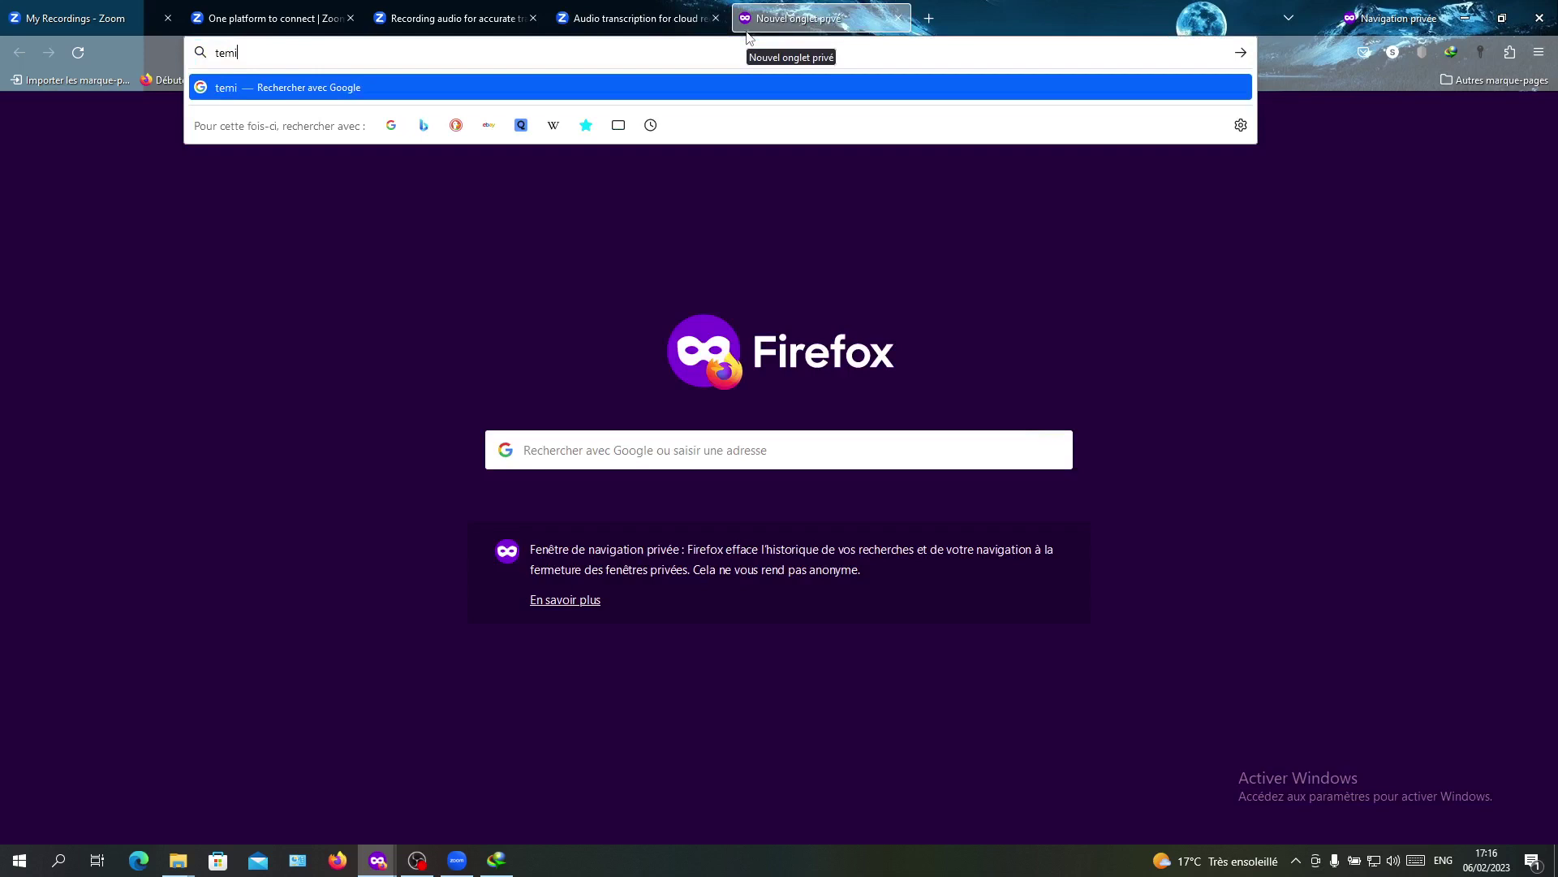
text(.com\)
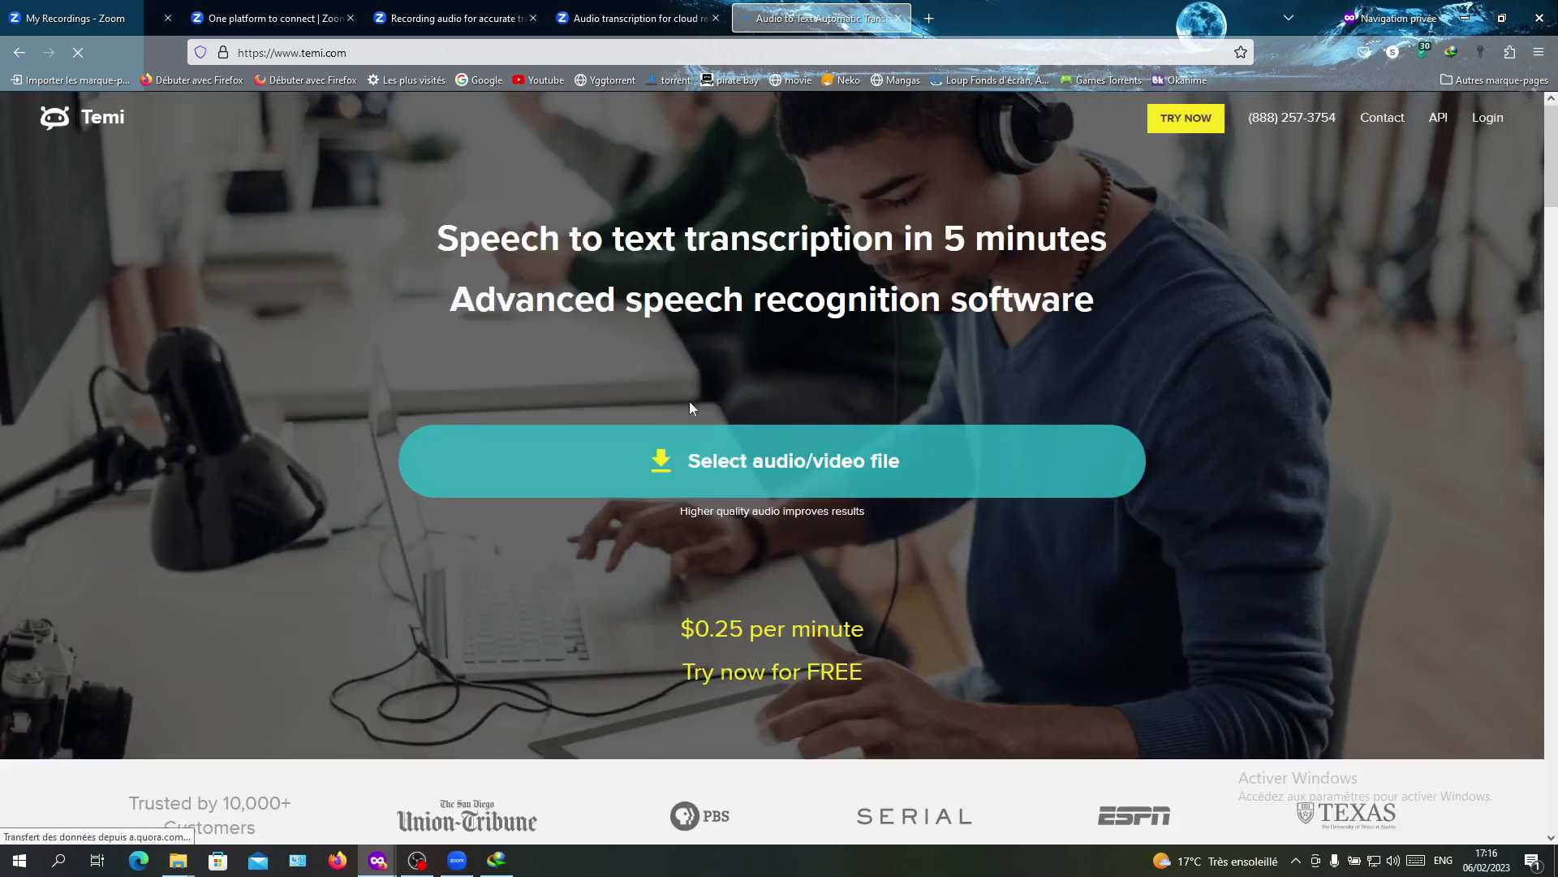
Step: Upload audio1841269776.mp3 from the Music folder inside Downloads to Temi for transcription
click(662, 456)
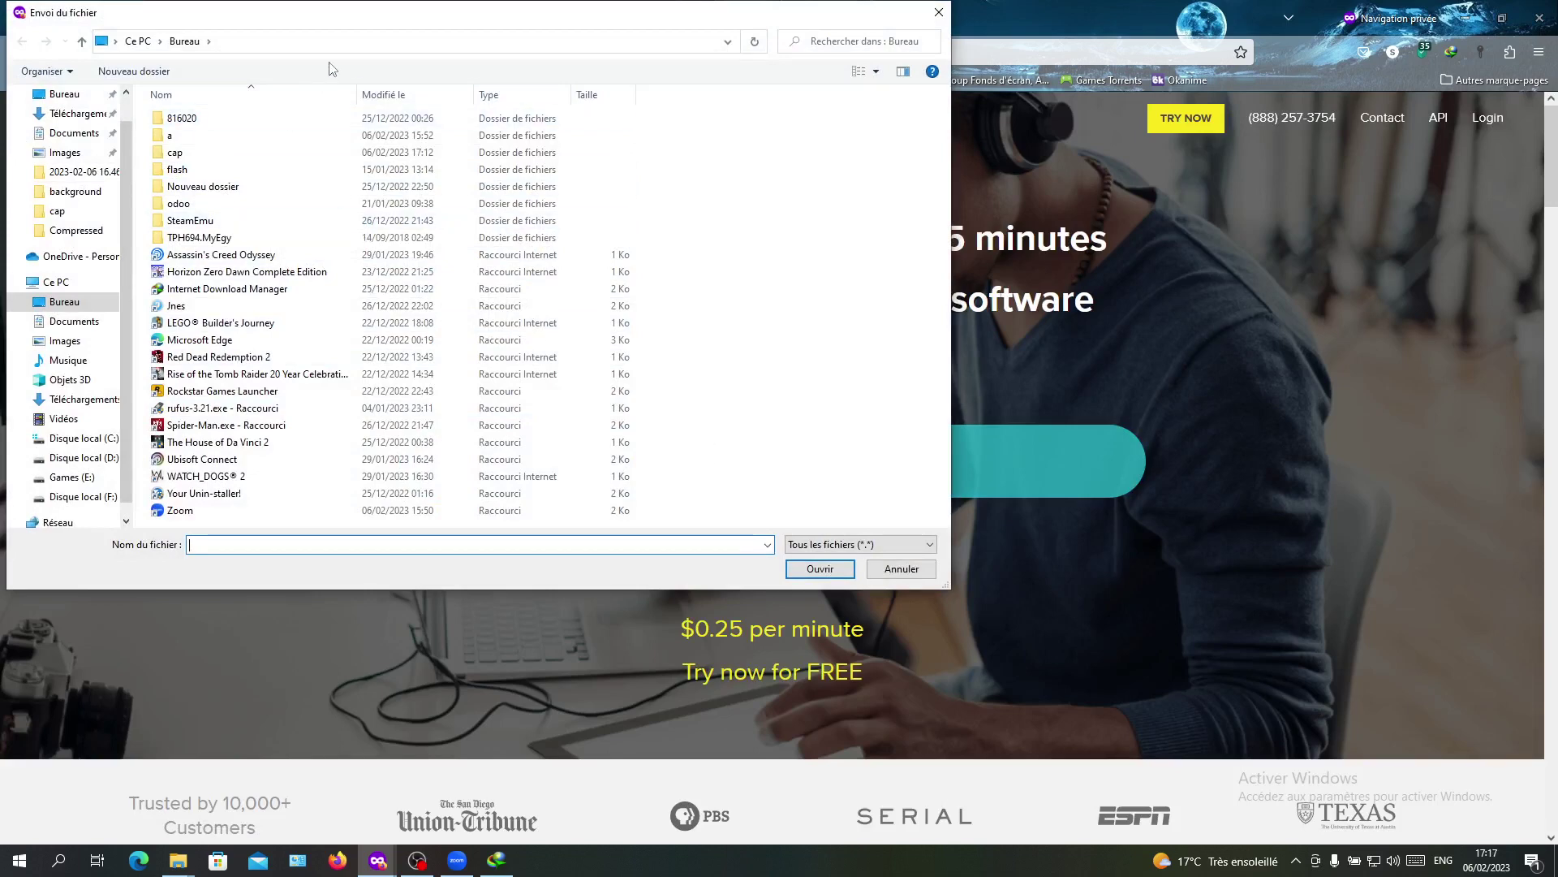
click(343, 46)
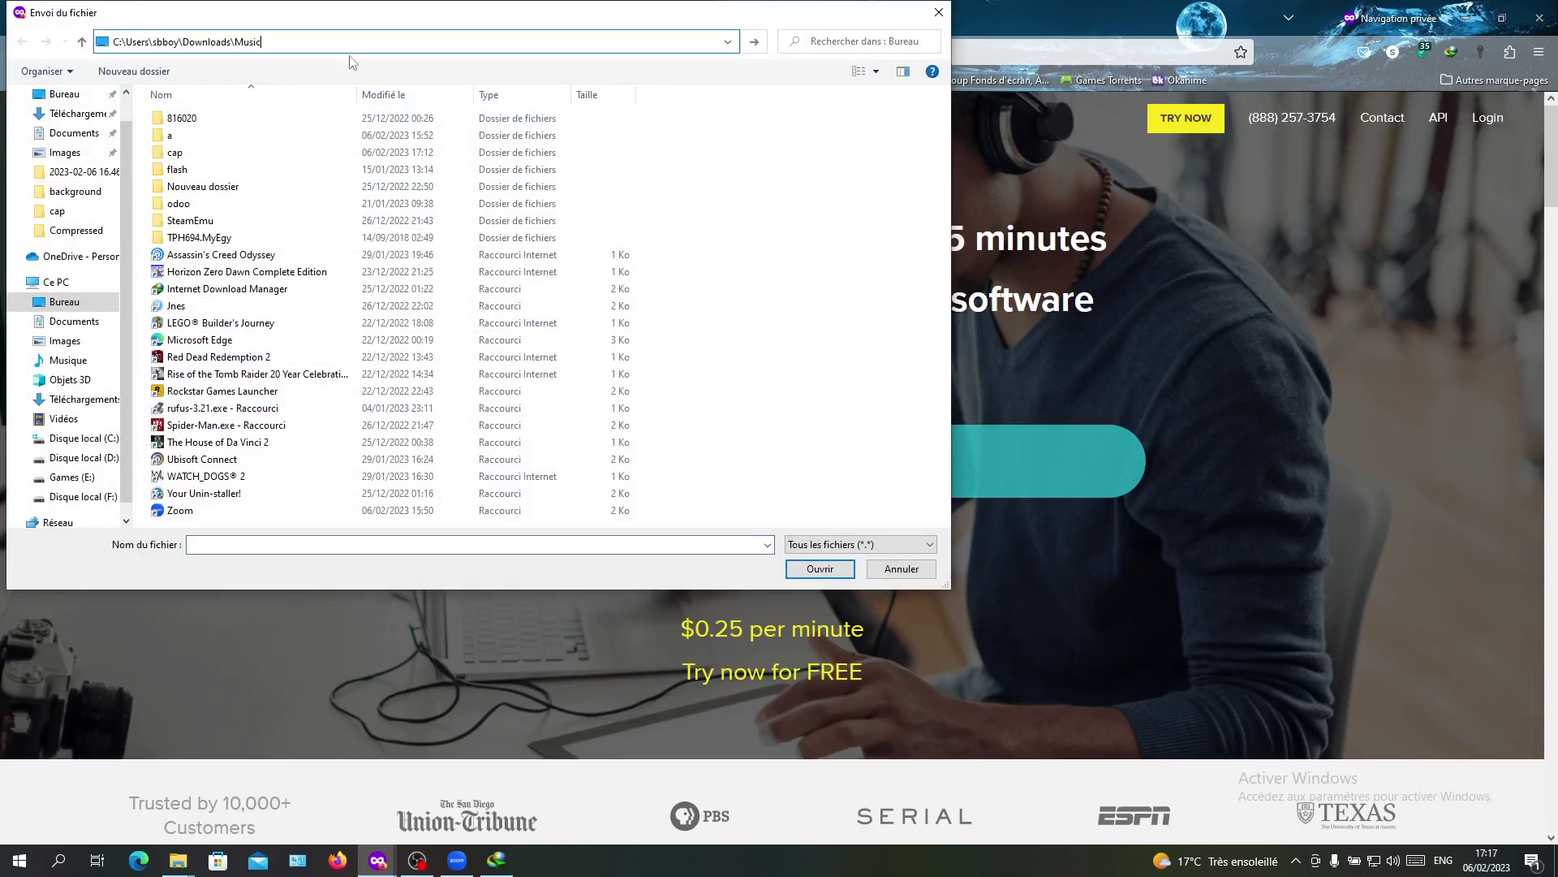
click(820, 570)
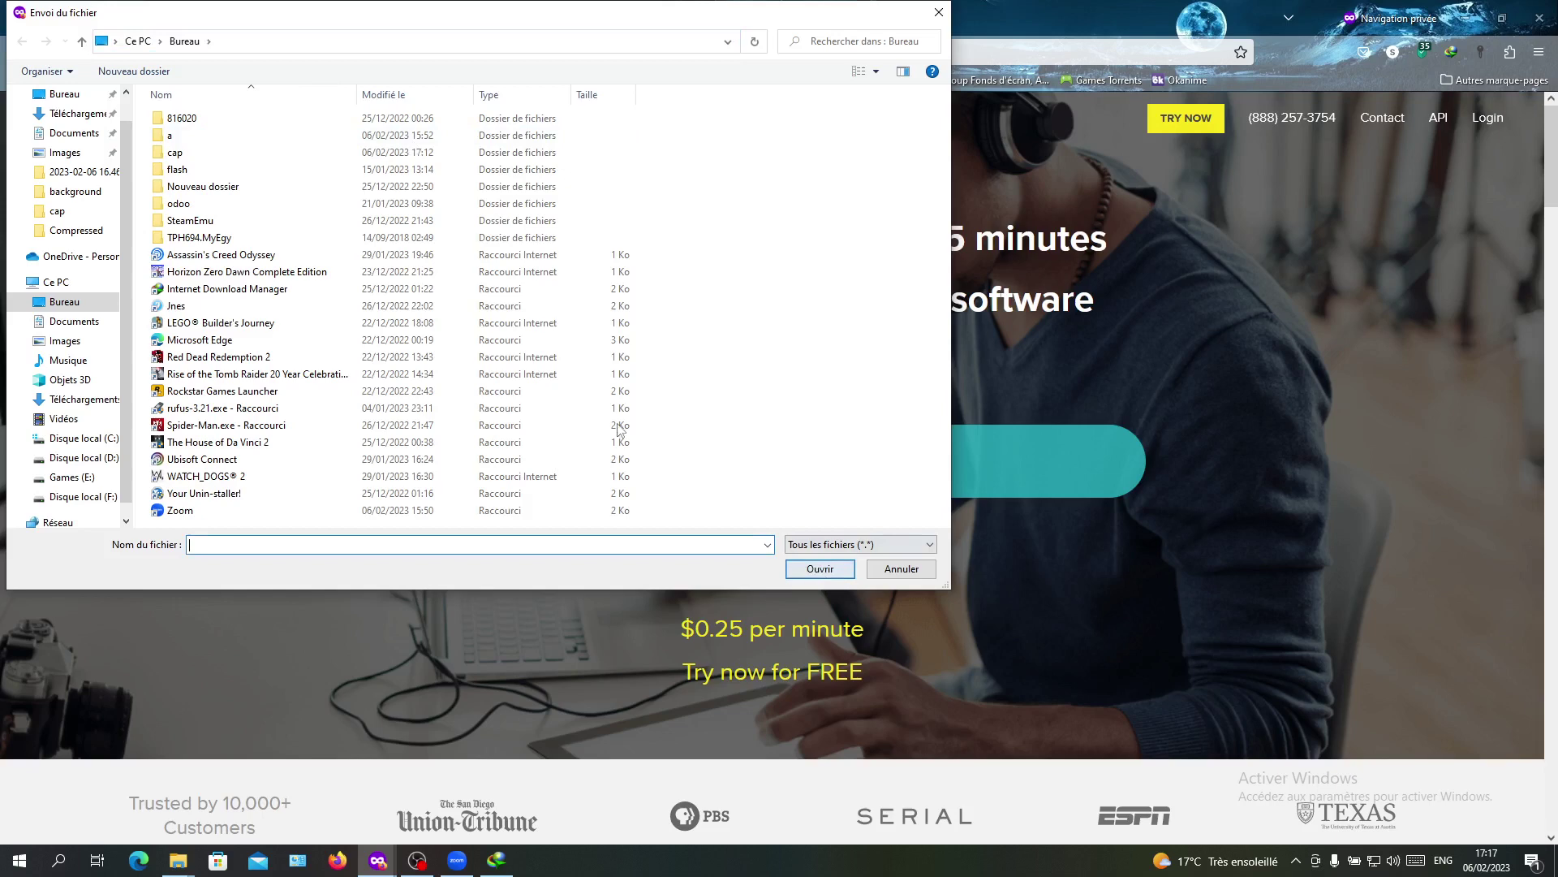
click(294, 41)
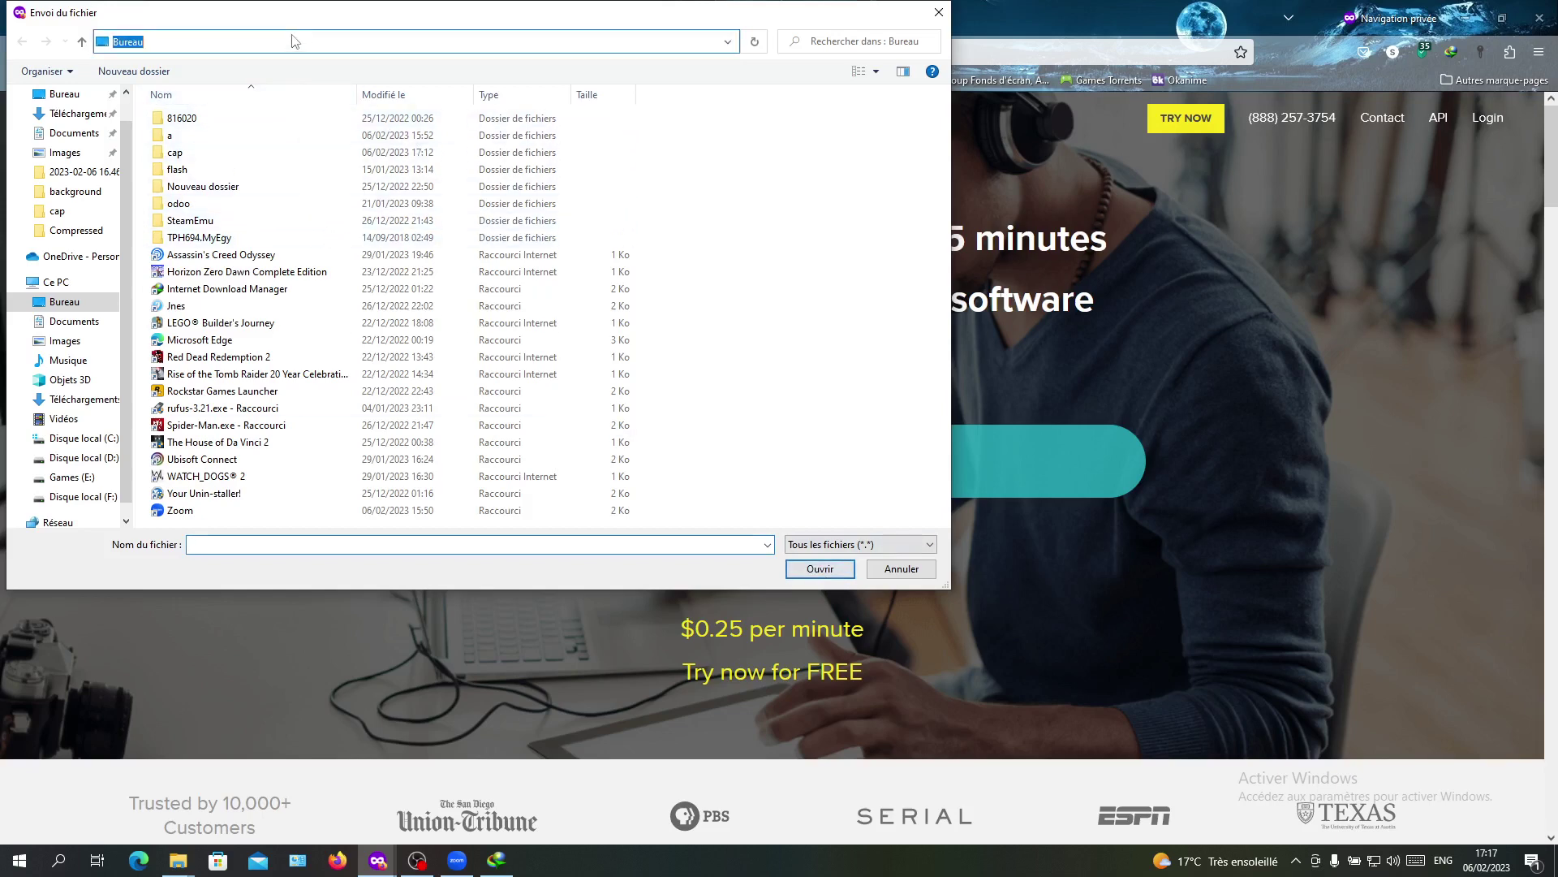
text(C:\Users\sbboy\Downloads\Music)
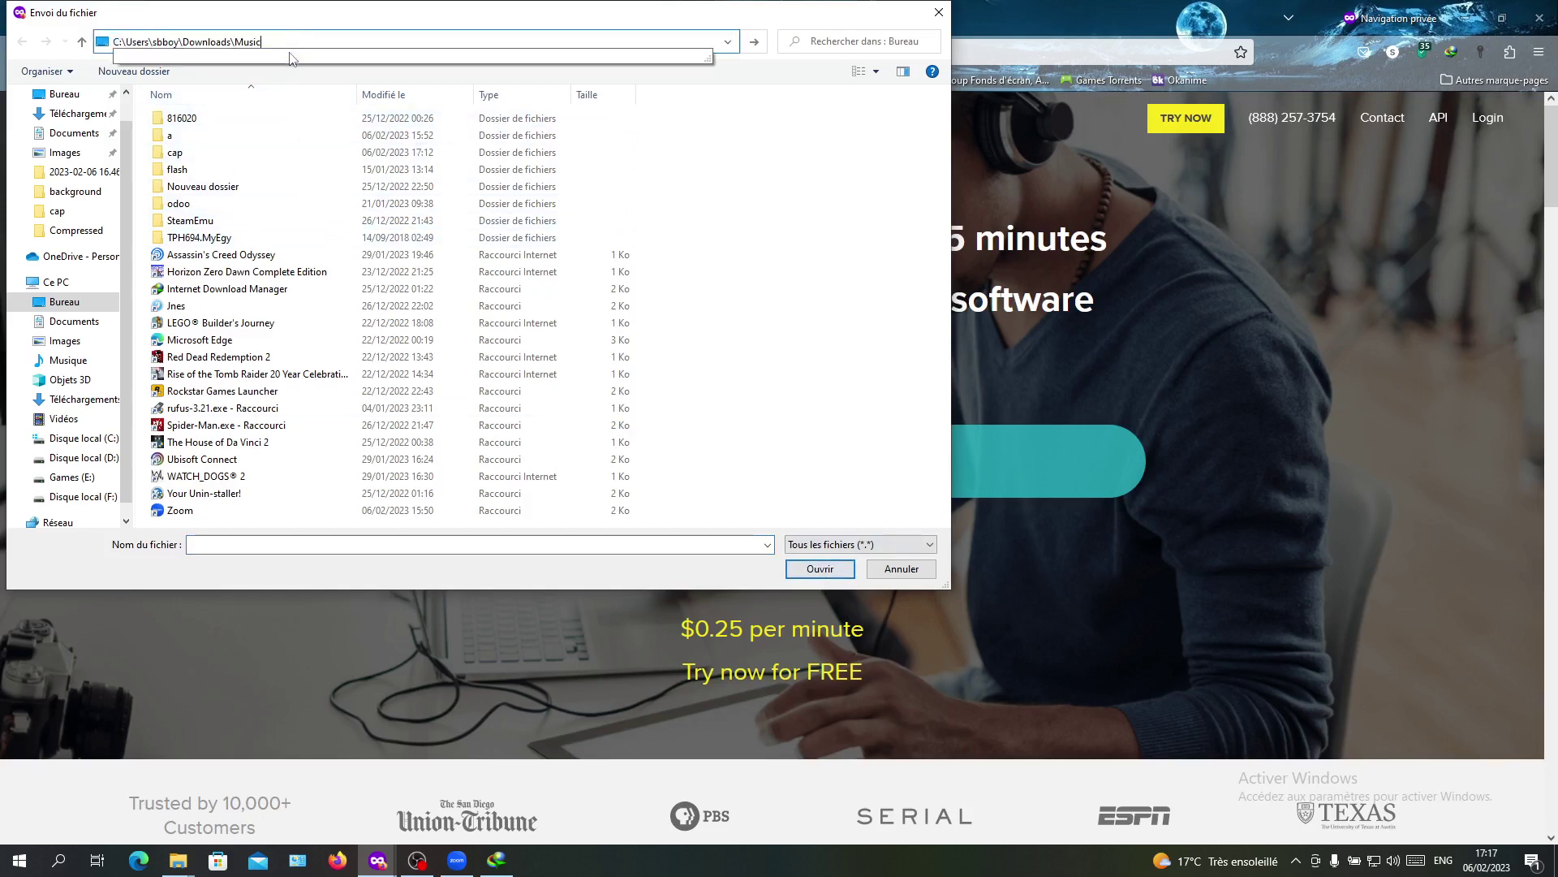
key(Return)
click(227, 118)
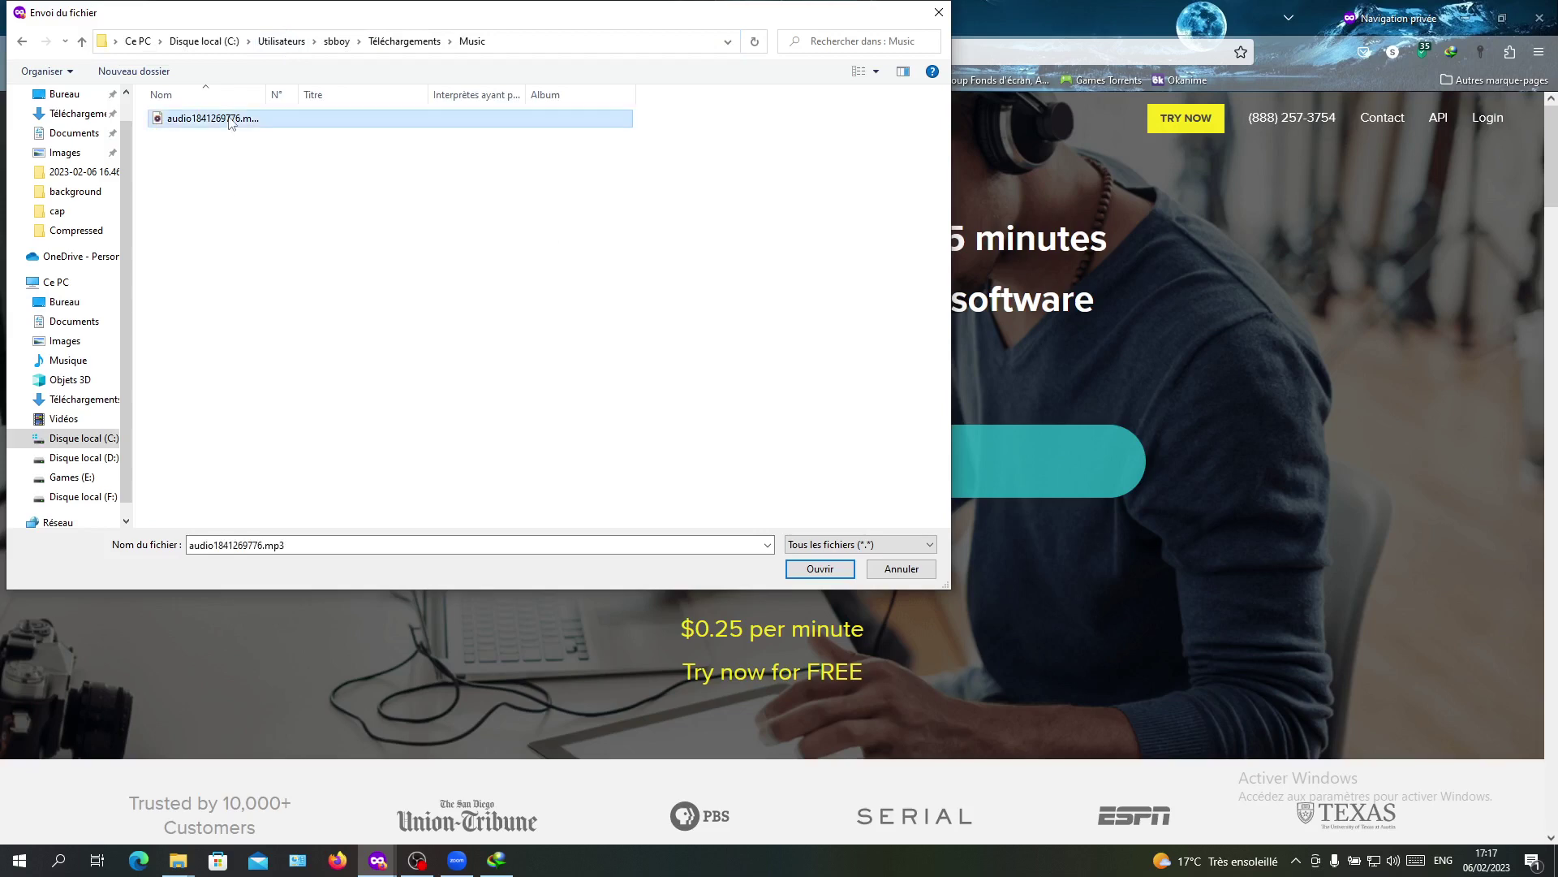
click(822, 569)
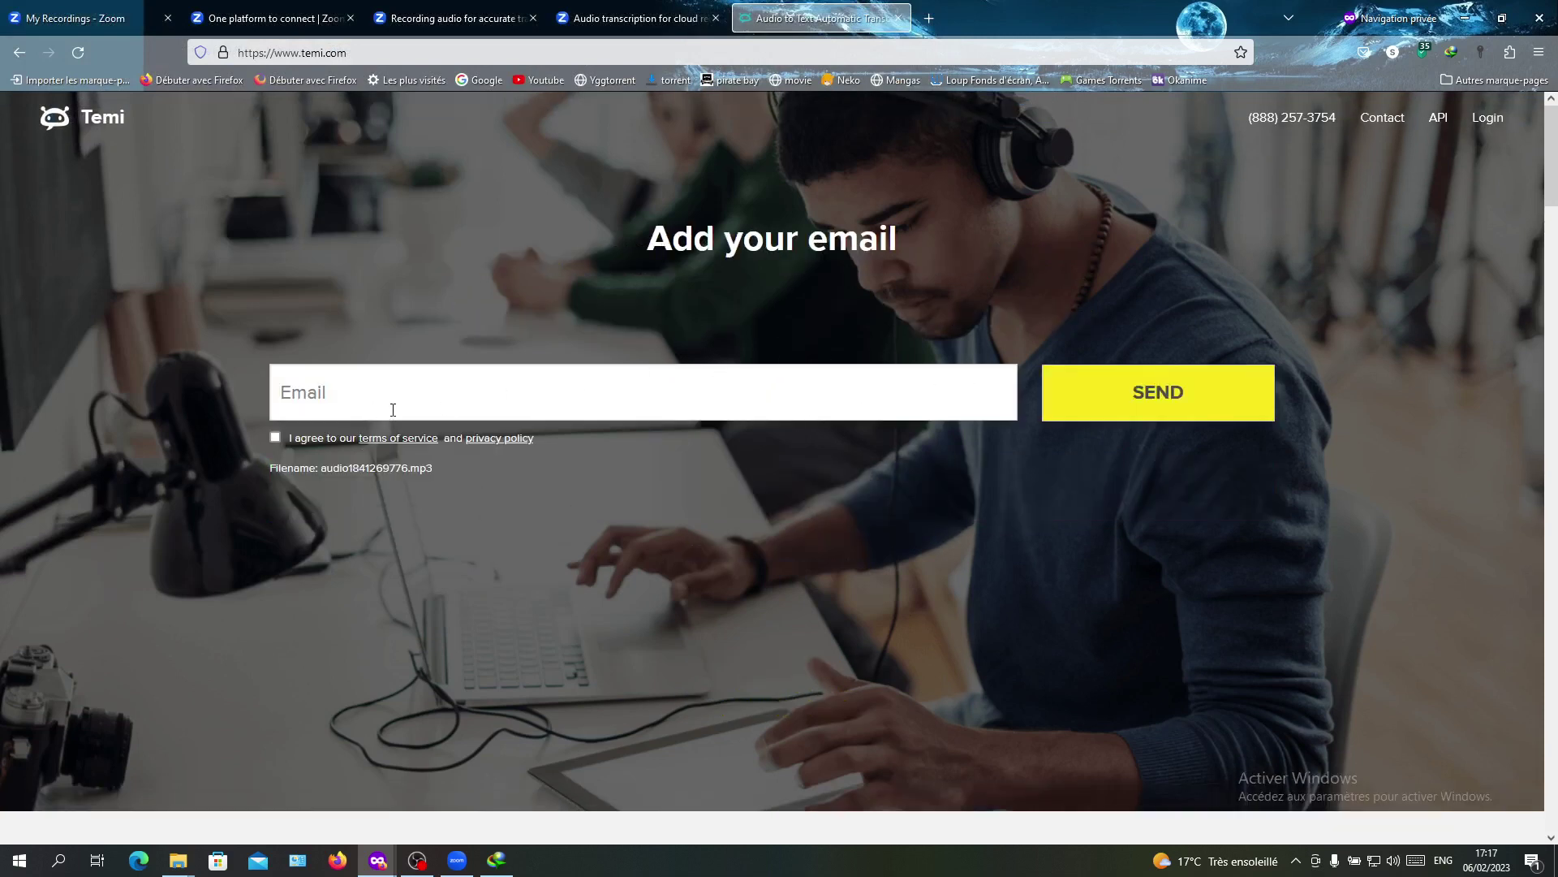
Step: Agree to the terms of service, submit the contact's e-mail for the transcript and dismiss the final-step notice
click(294, 438)
click(347, 382)
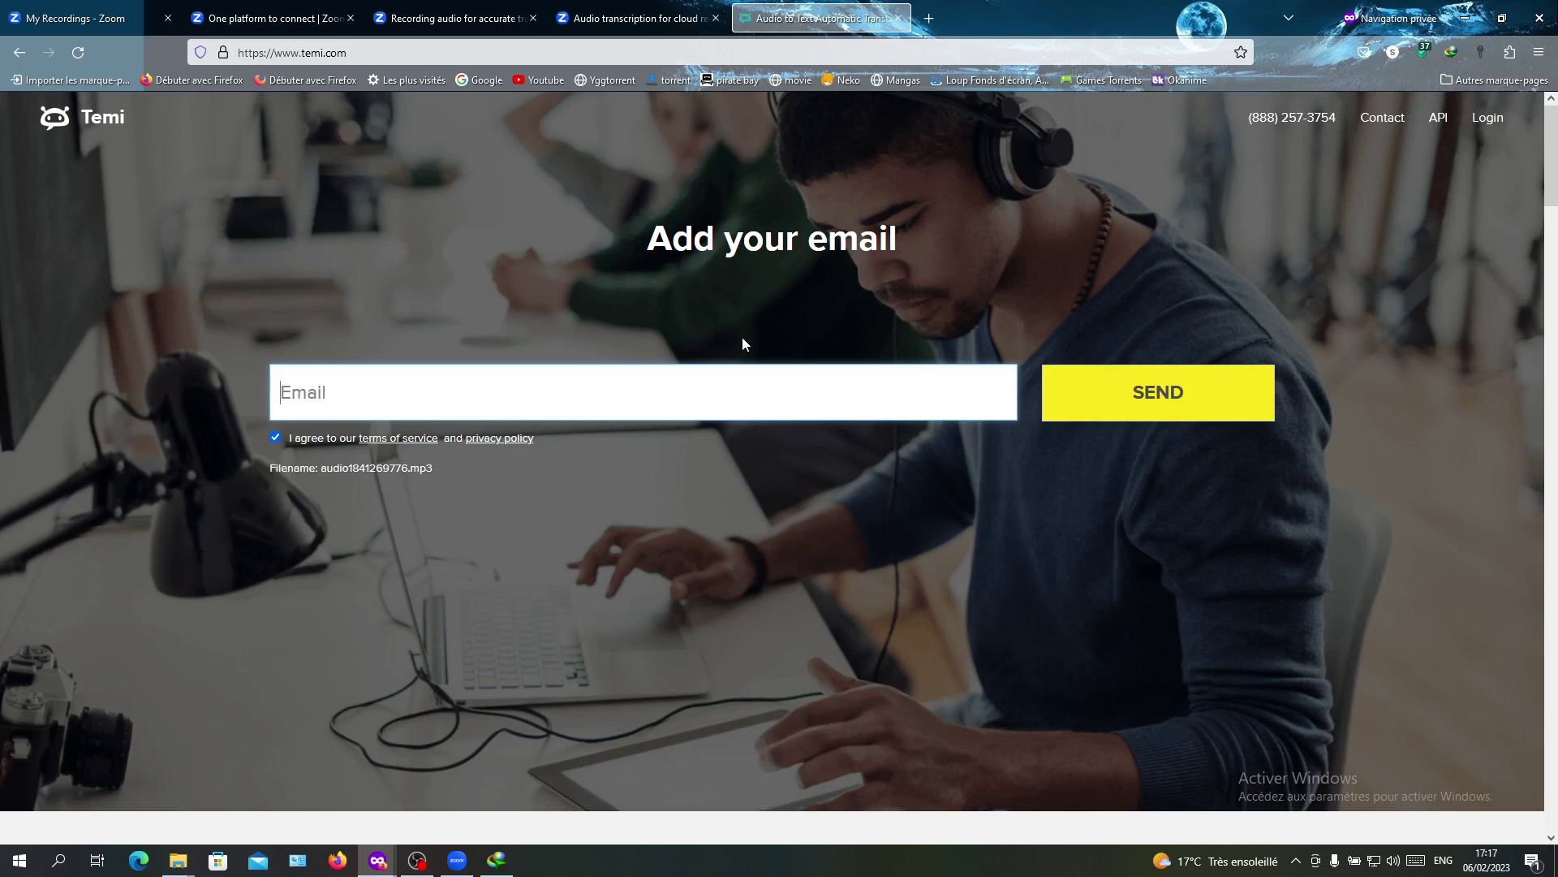
key(Return)
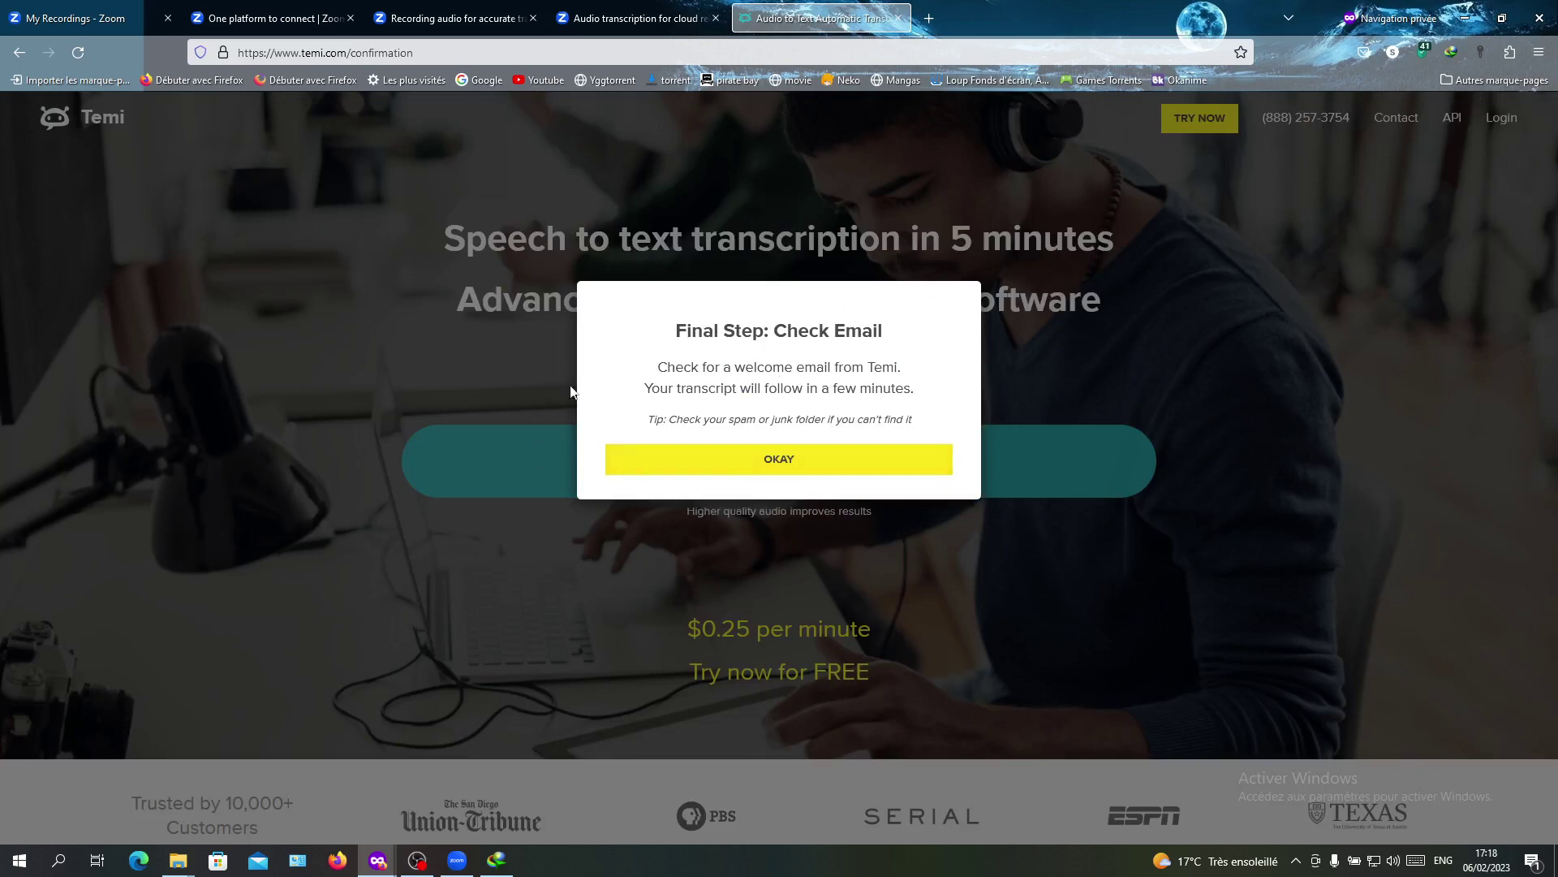
click(692, 456)
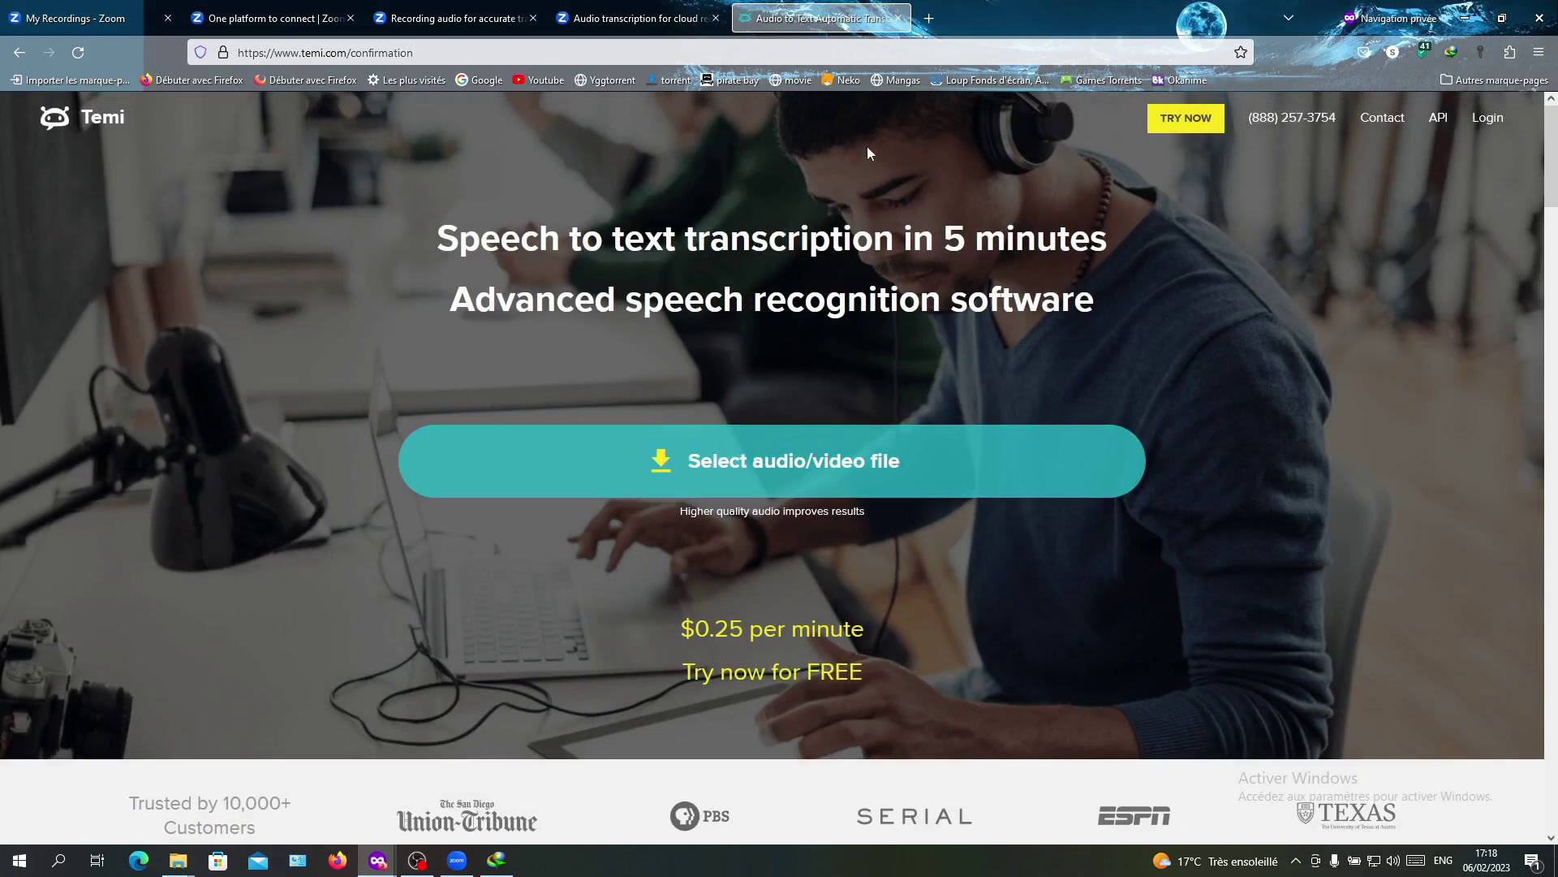
Step: Switch to the Gmail inbox, open the "Your Temi Order is Ready" message and open its transcript in Temi
key(alt+Tab)
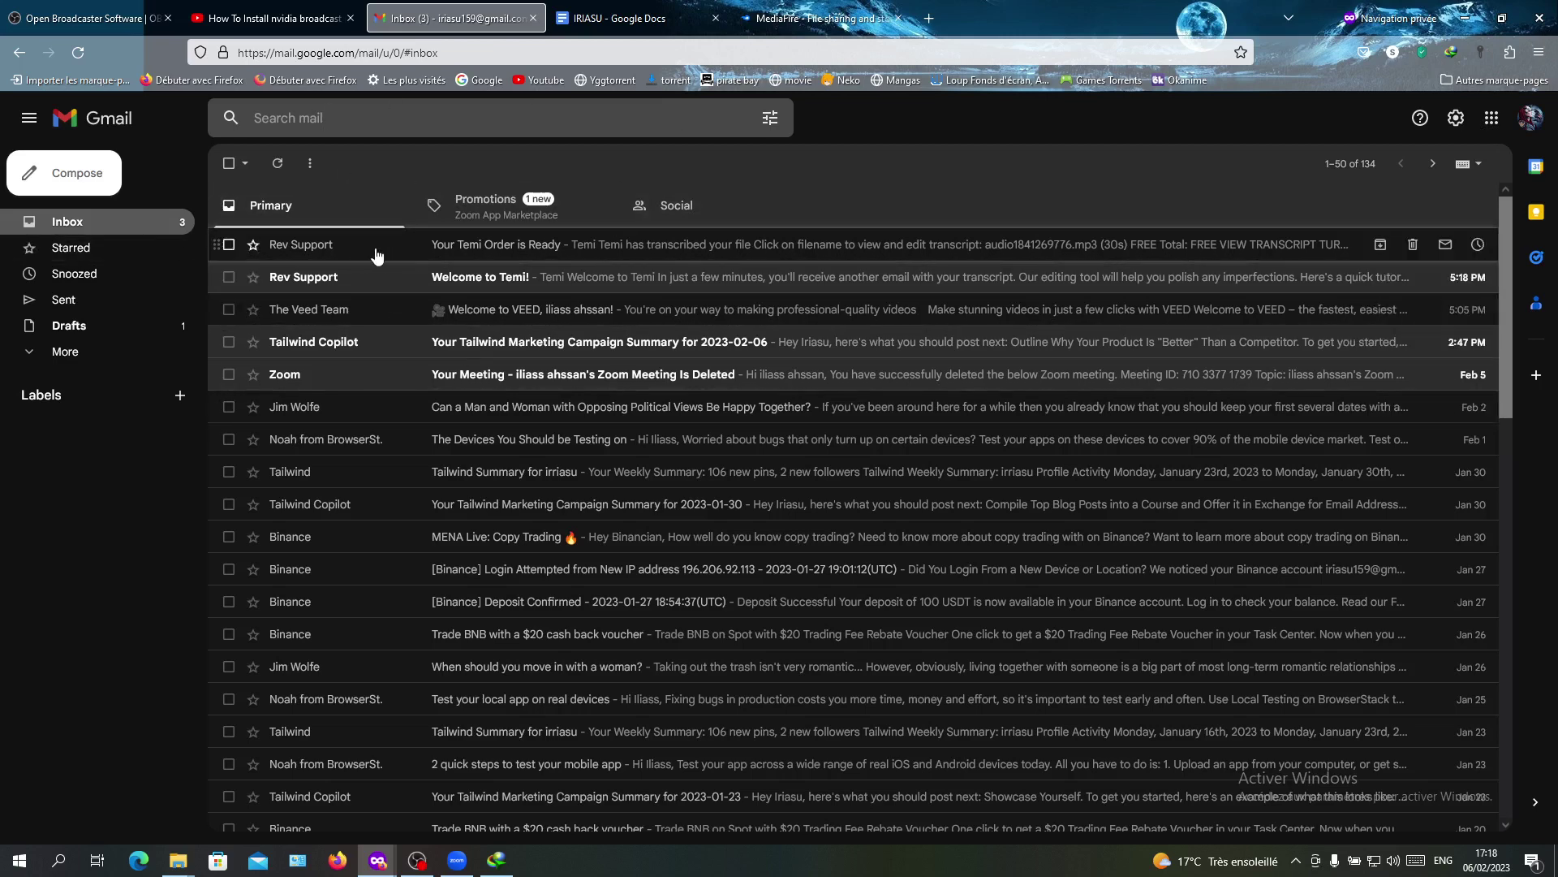
click(640, 248)
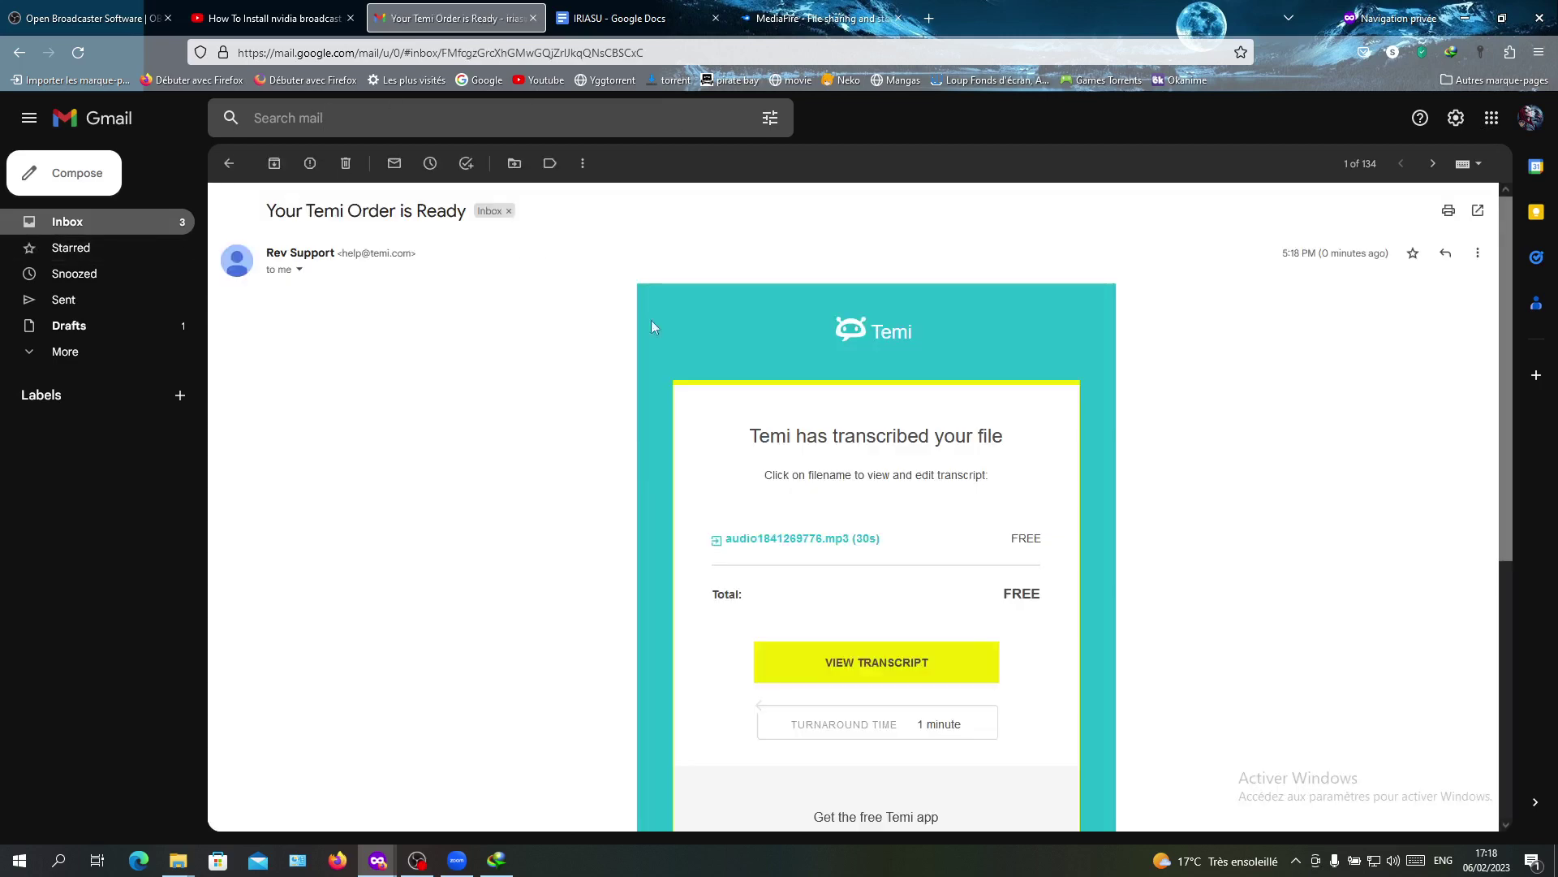
scroll(604, 402, down, 2)
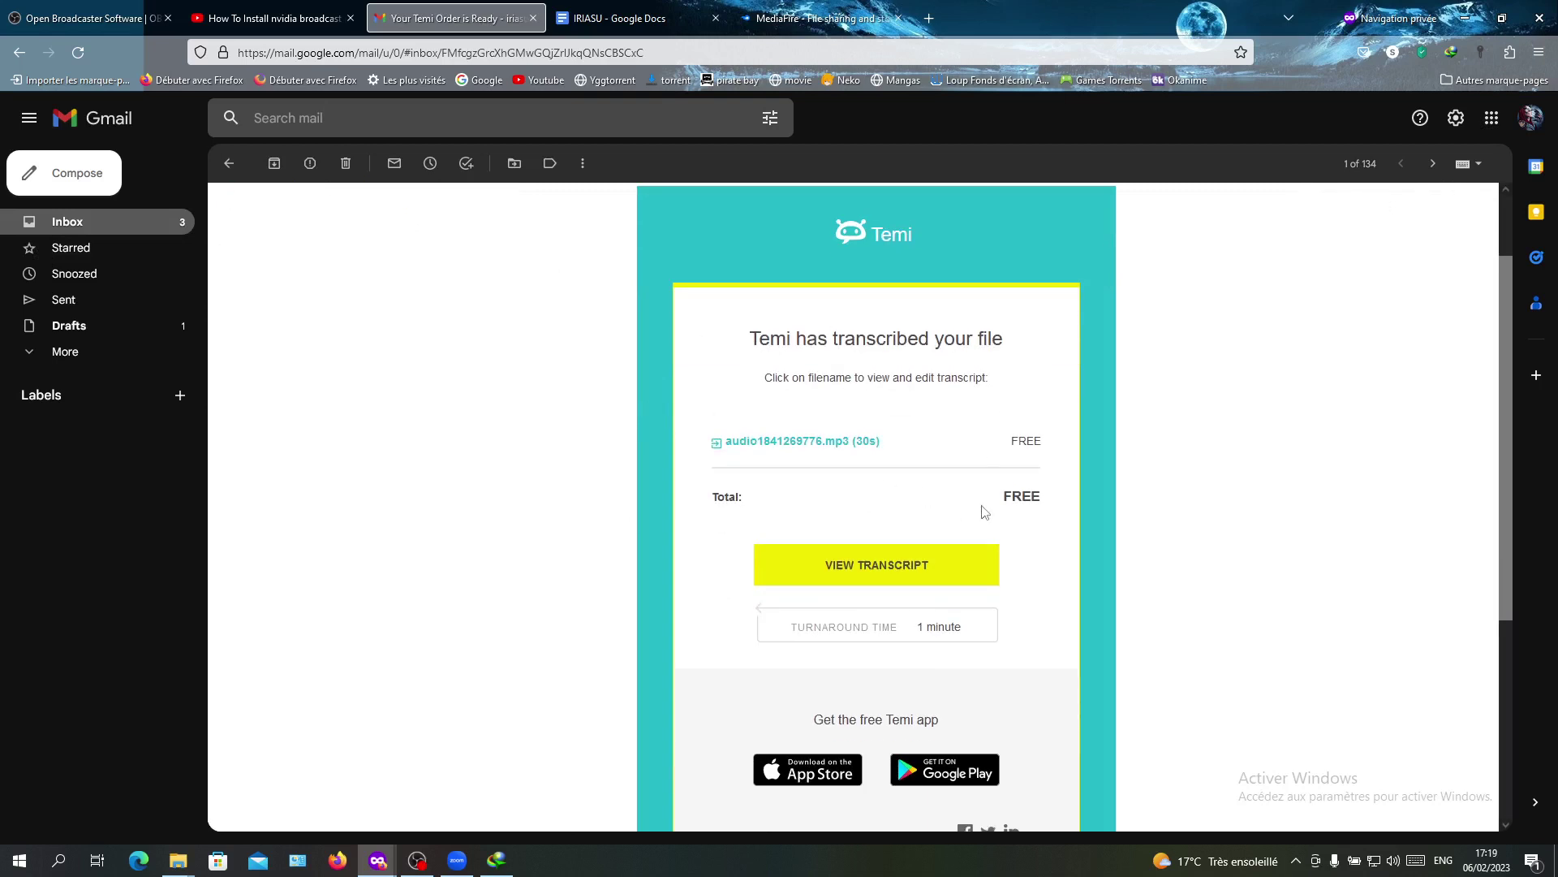
drag(995, 500, 1110, 496)
click(851, 567)
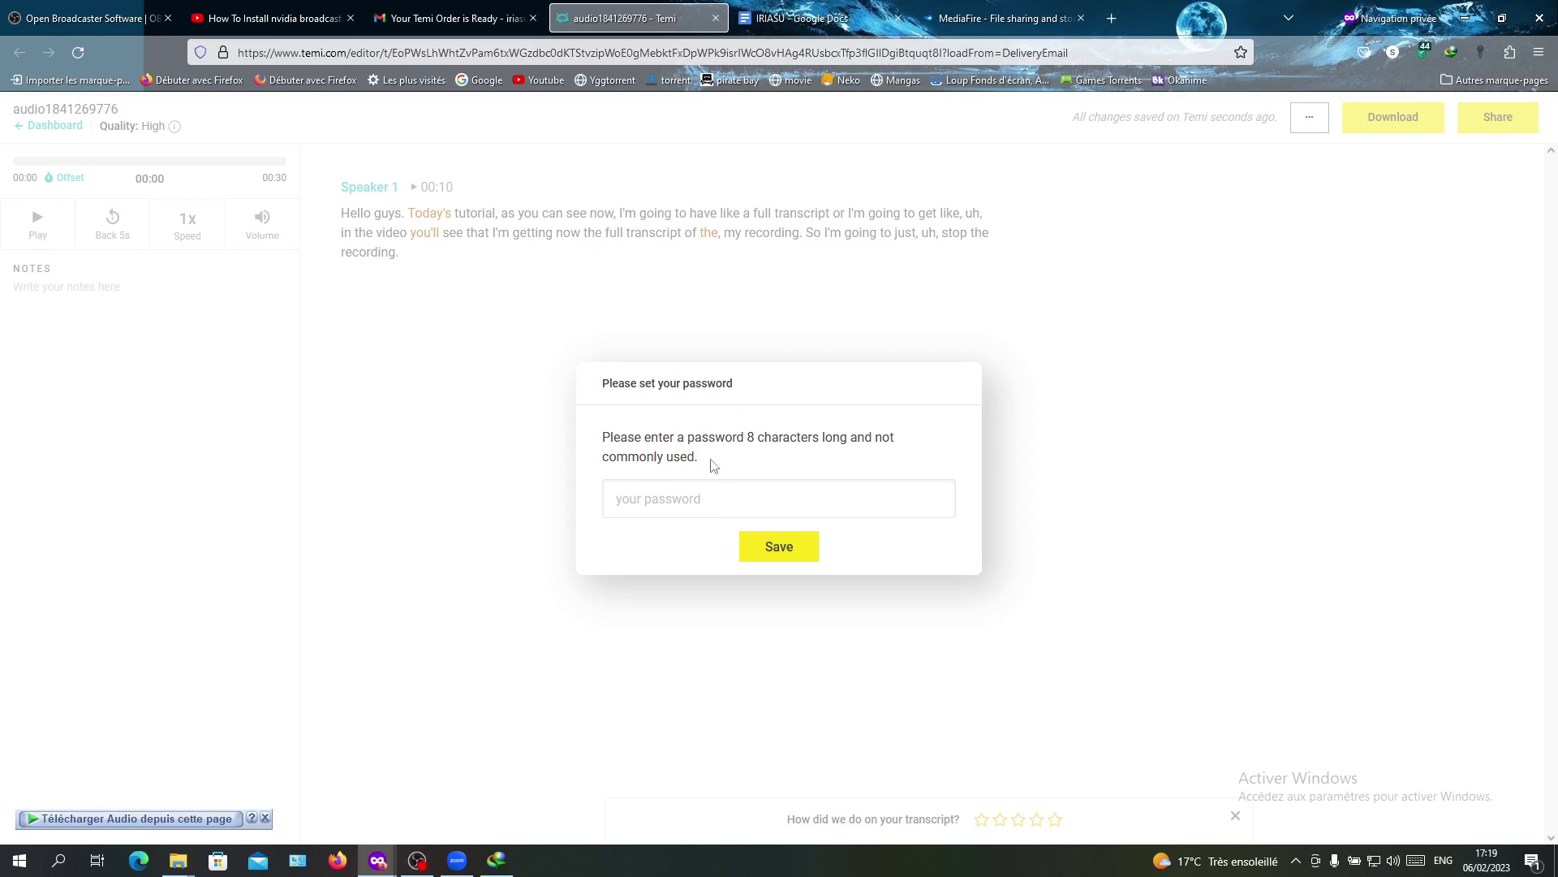
Step: Enter a new password for the Temi account and save it
click(683, 503)
text(***)
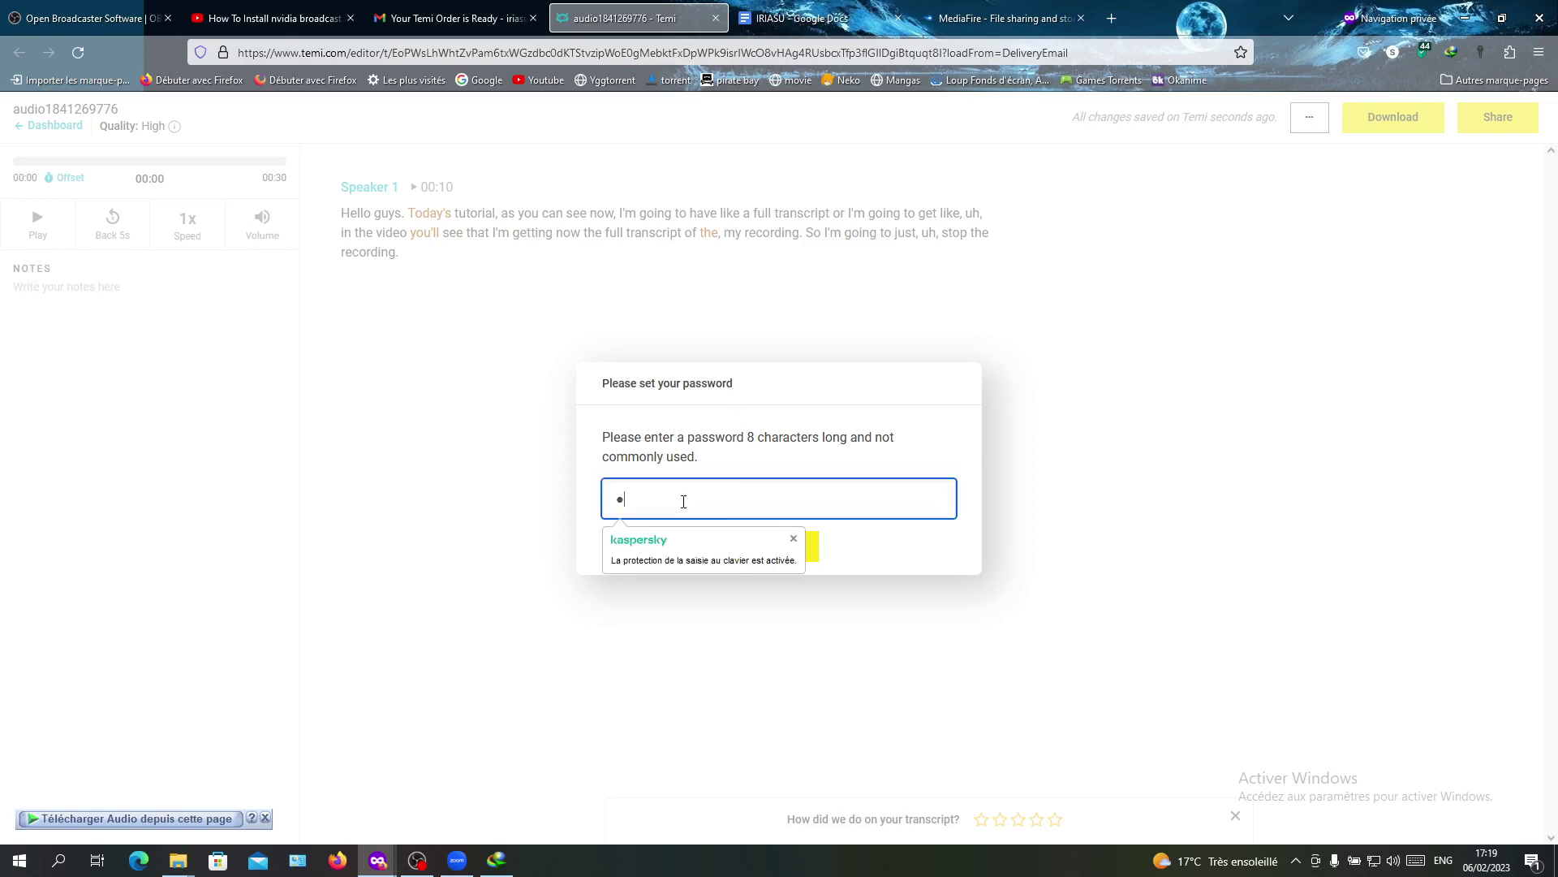
text(*****)
click(772, 559)
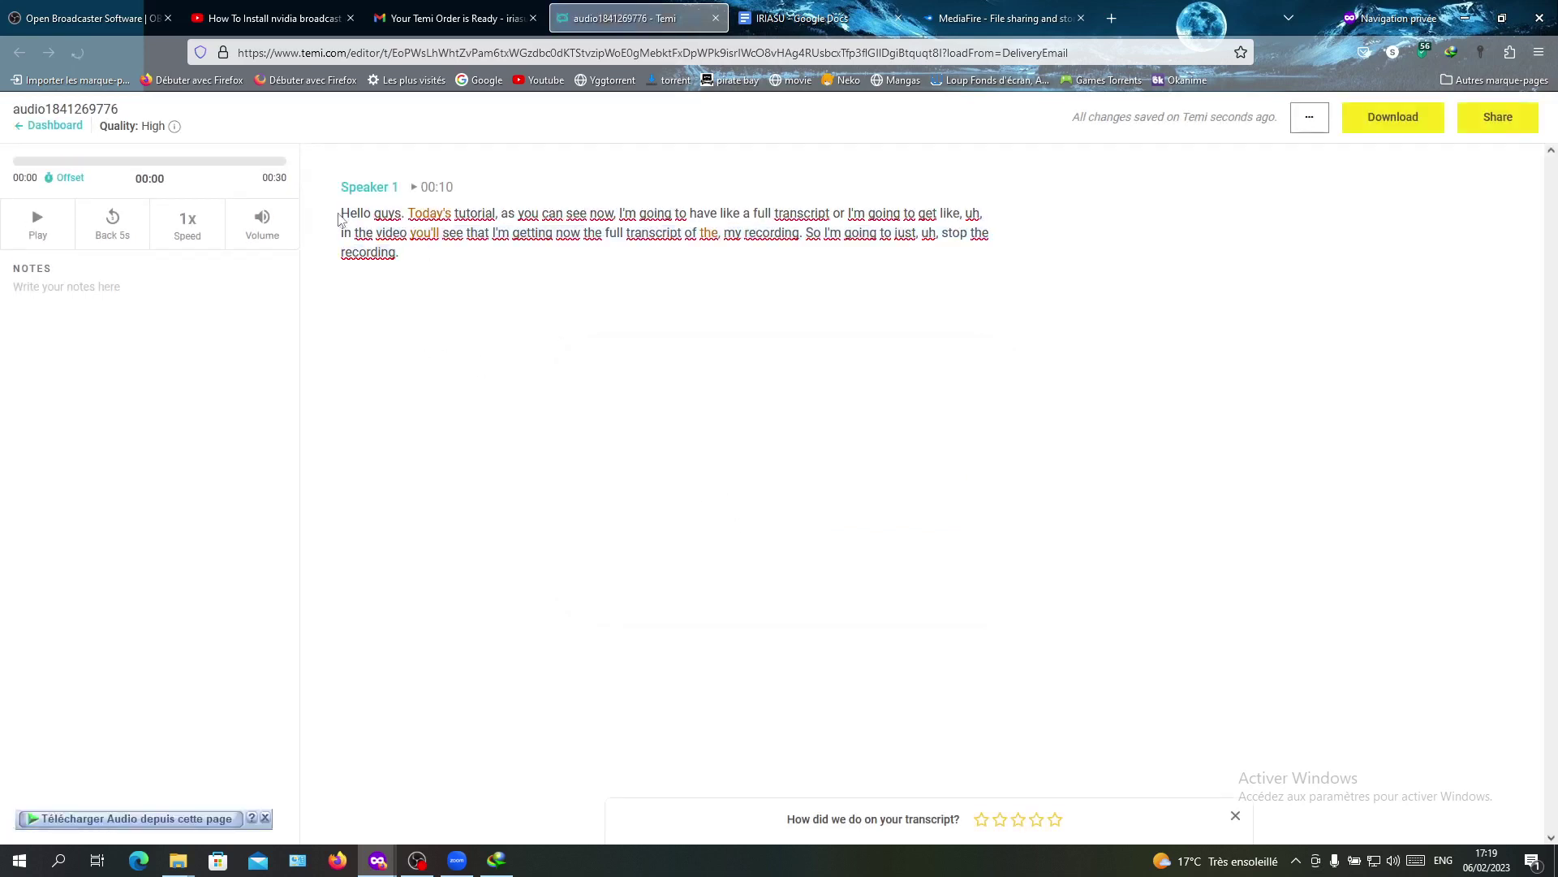
Step: Examine the Speaker 1 transcript text from its first to its last word
click(422, 272)
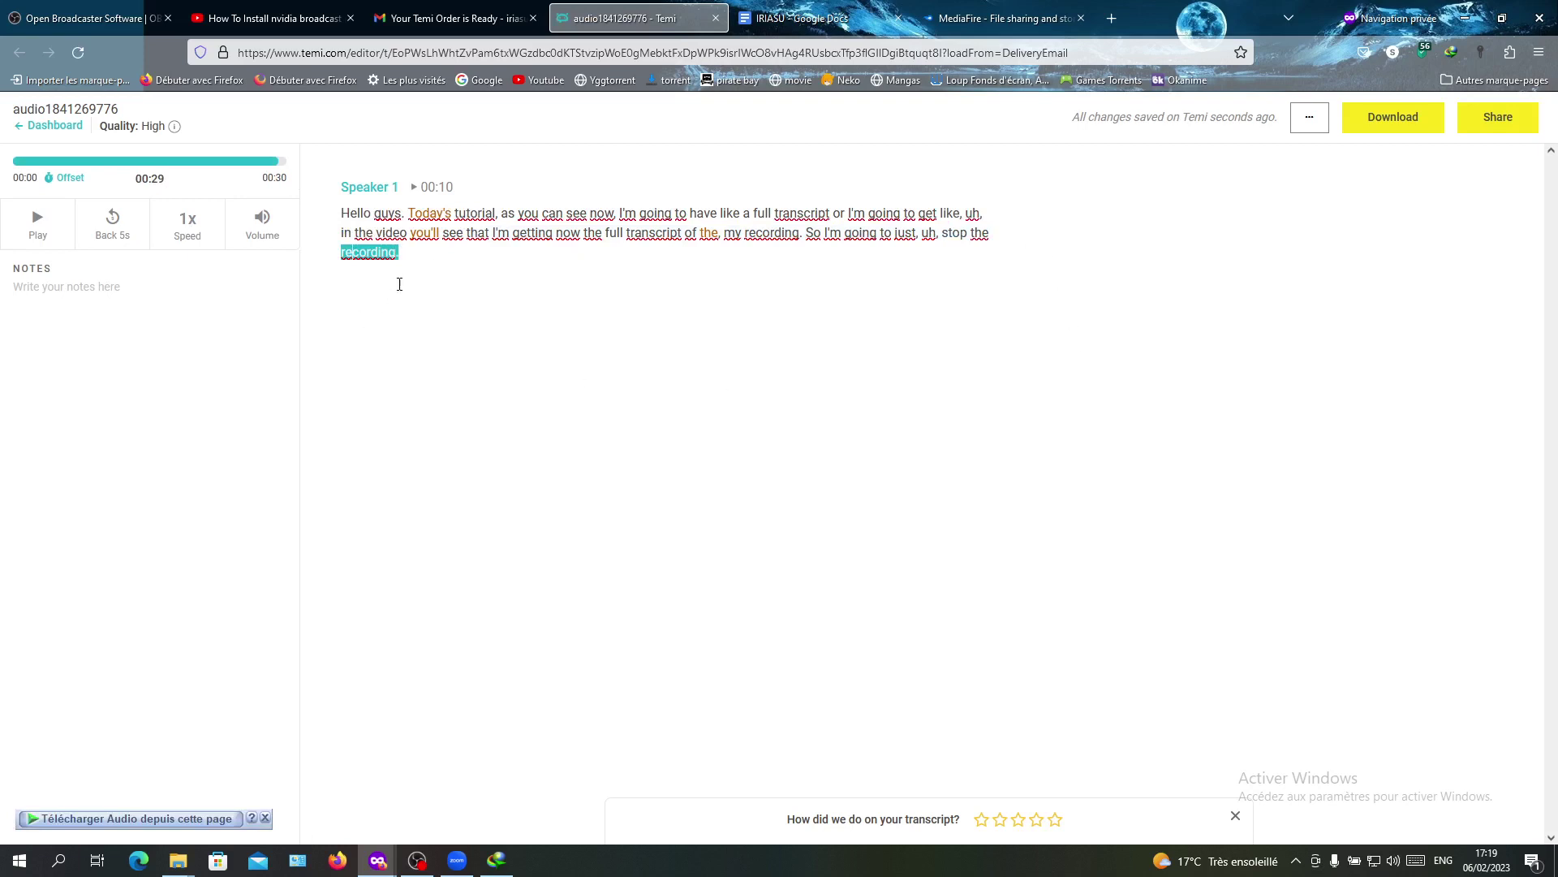
drag(342, 209, 497, 261)
click(620, 264)
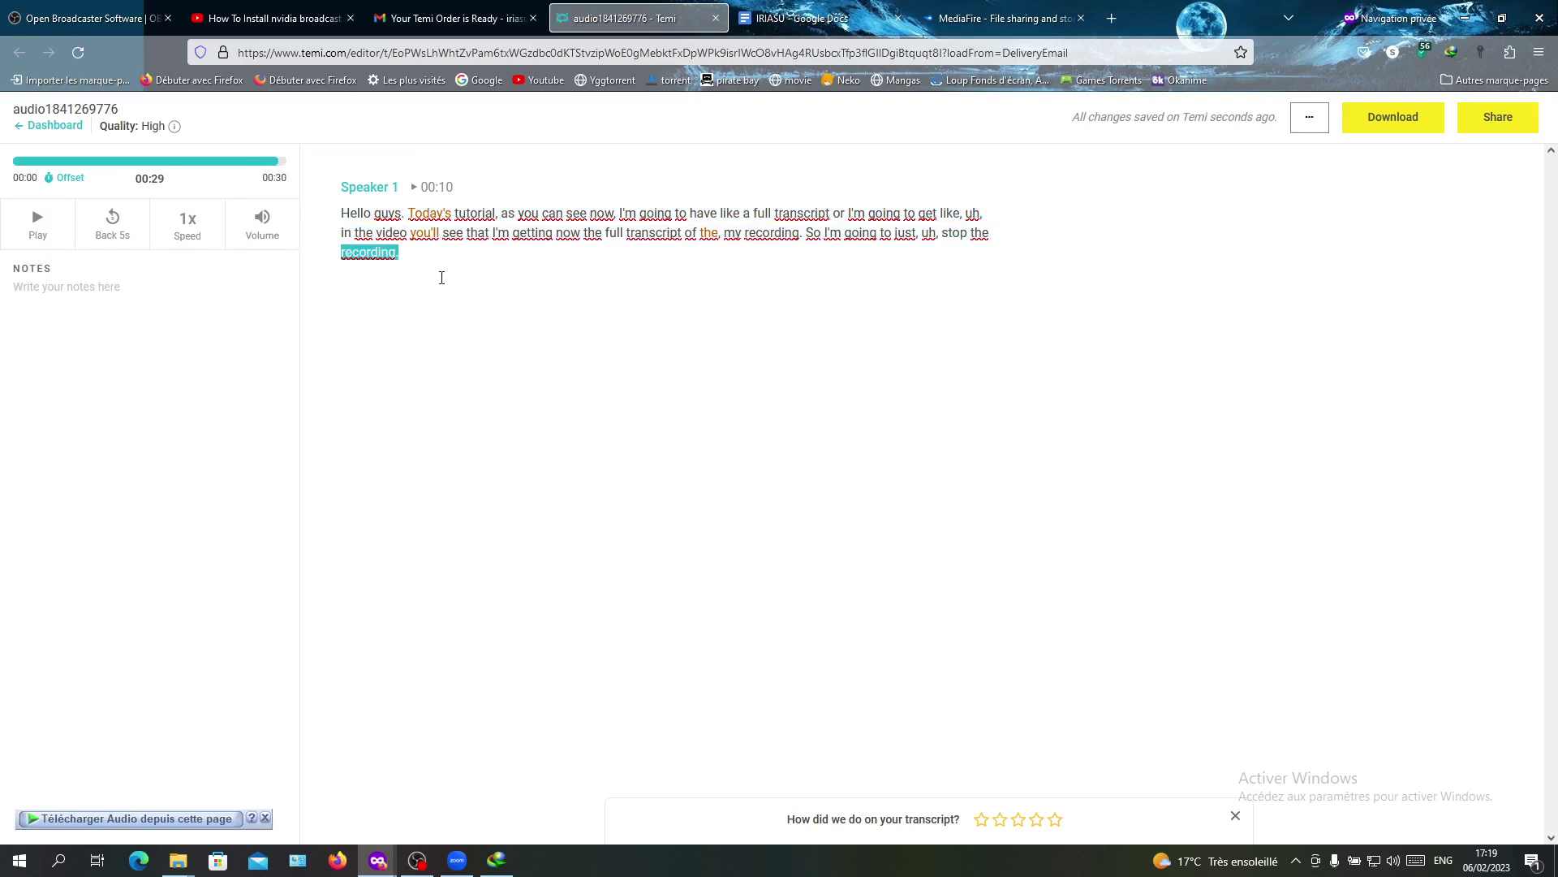